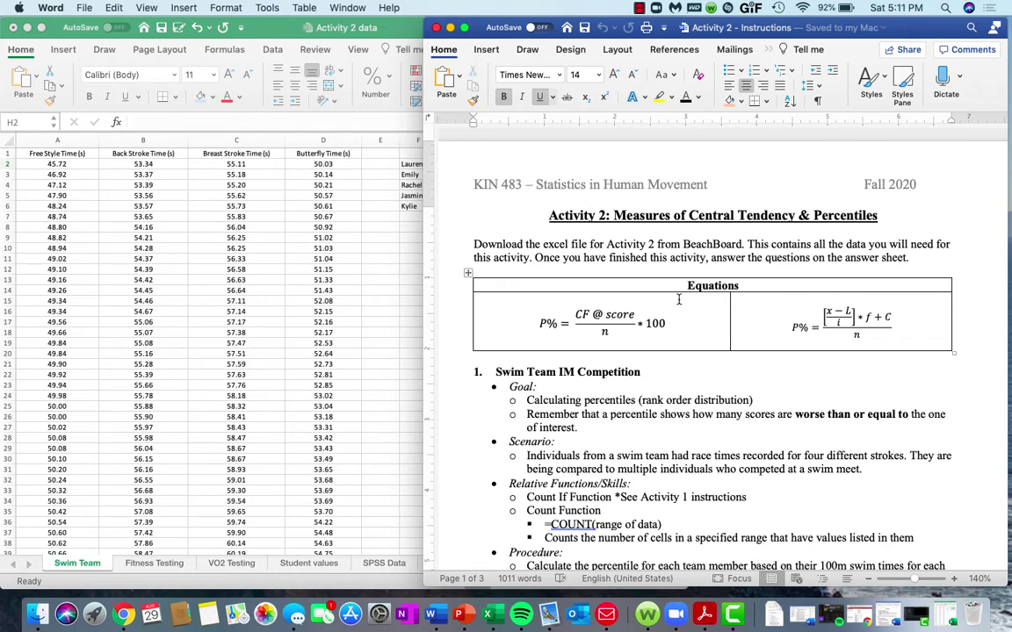
Replace the P% term in the CF @ score percentile equation in Word.
{"action": "left_click", "coordinate": [573, 314]}
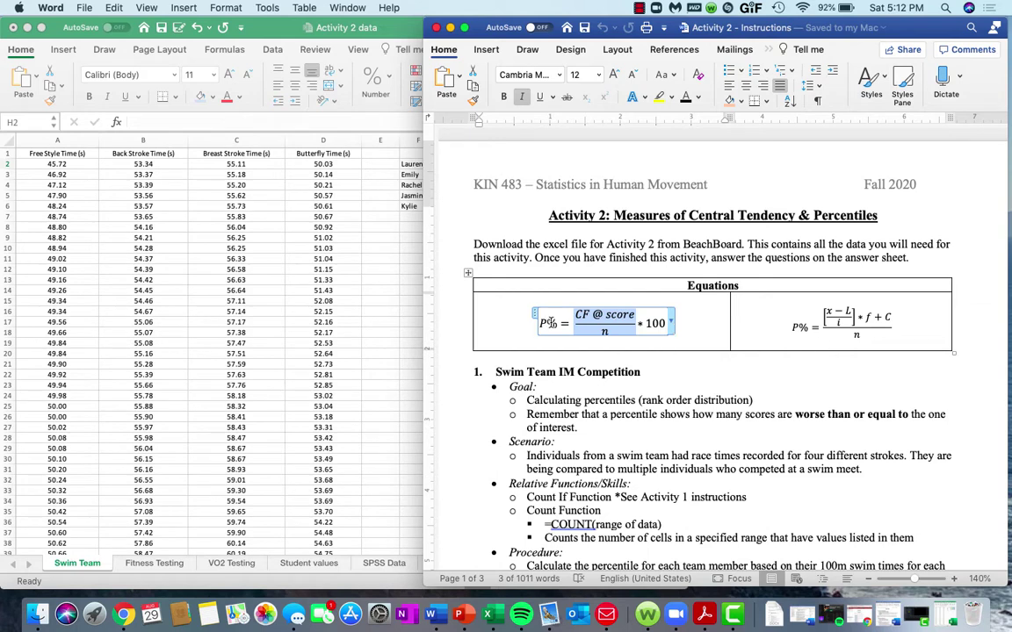
{"action": "left_click", "coordinate": [598, 301]}
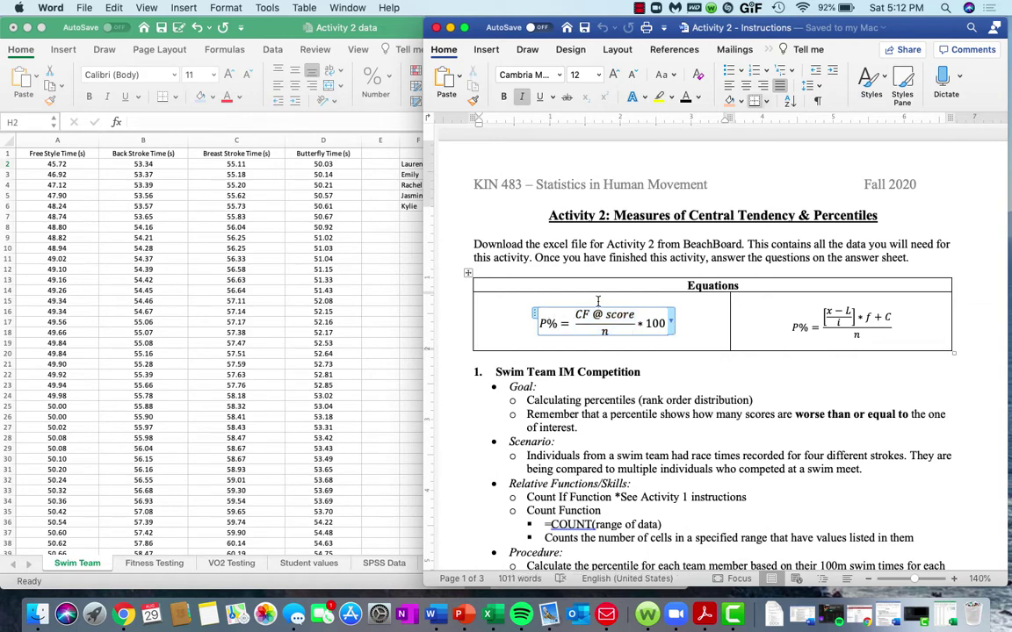
{"action": "key", "text": "BackSpace"}
{"action": "key", "text": "BackSpace"}
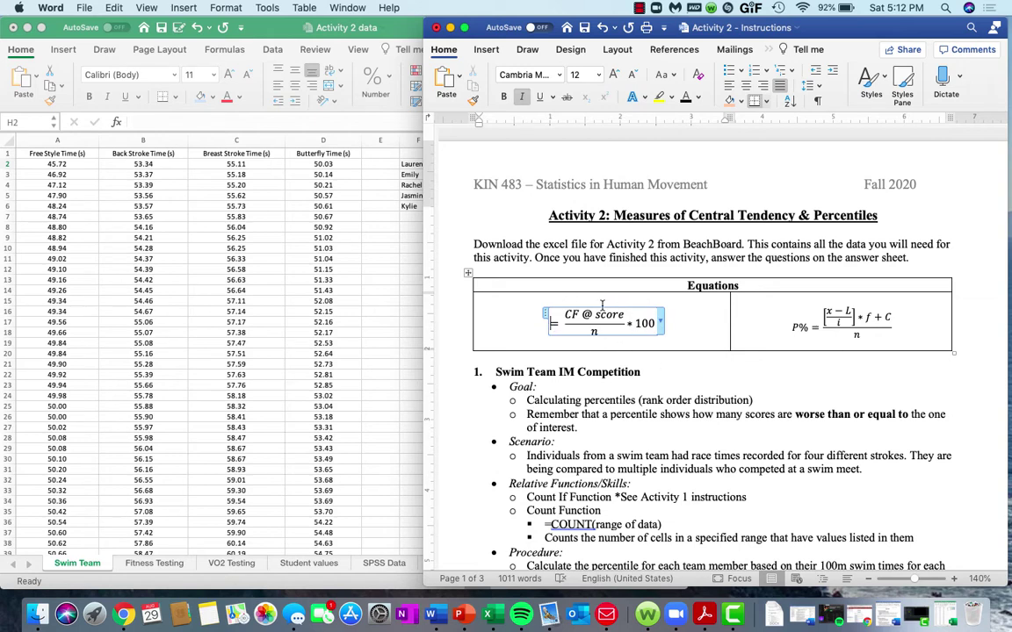
{"action": "type", "text": "P%"}
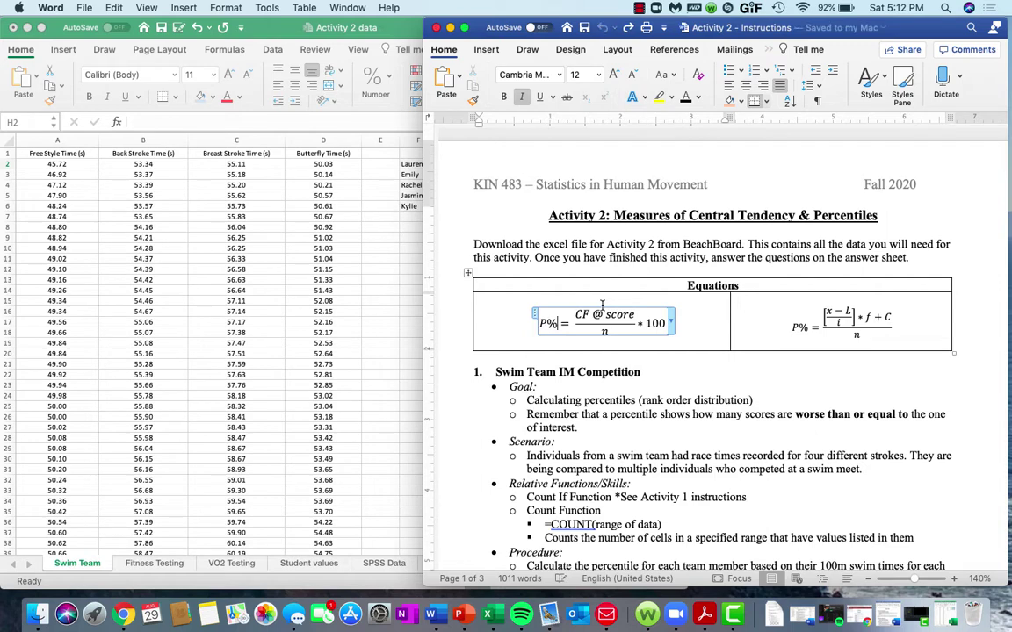
{"action": "left_click", "coordinate": [577, 333]}
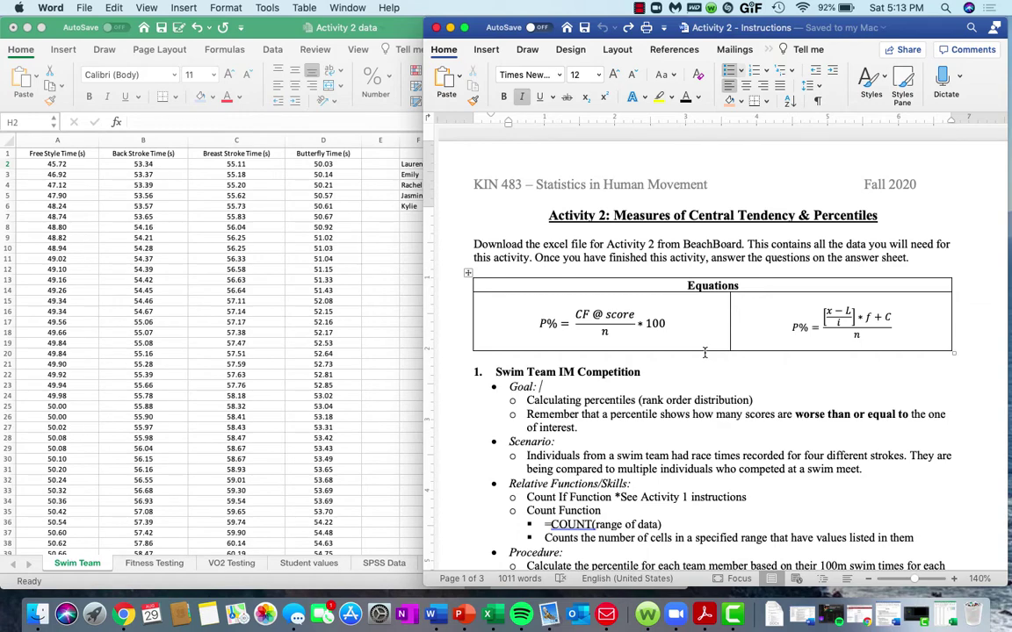
Scroll the instructions and bring the Activity 2 data workbook to the front.
{"action": "scroll", "coordinate": [705, 352], "scroll_direction": "down", "scroll_amount": 5}
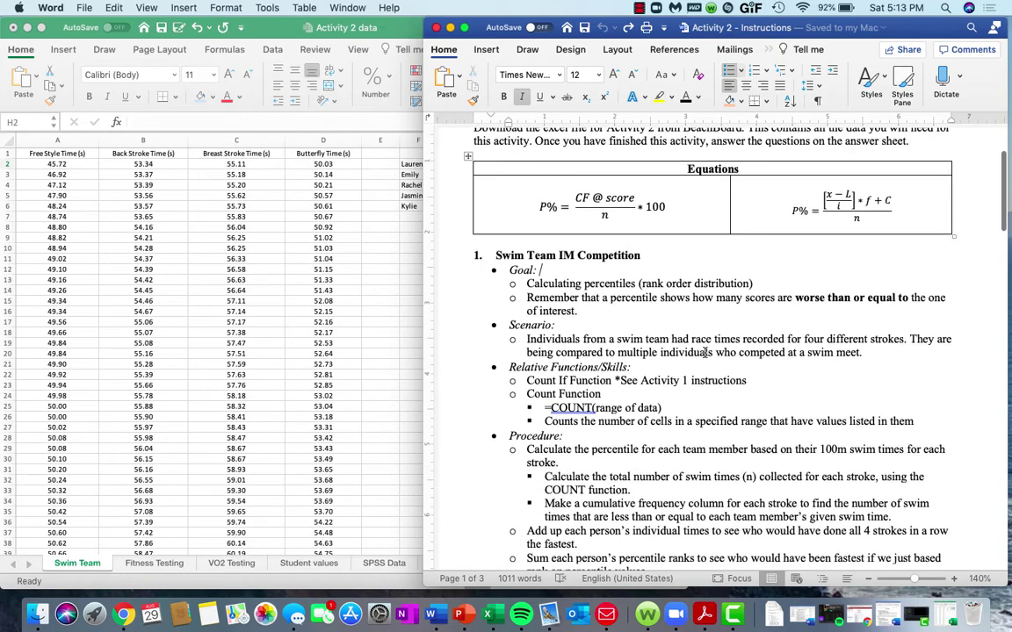
{"action": "scroll", "coordinate": [704, 352], "scroll_direction": "down", "scroll_amount": 2}
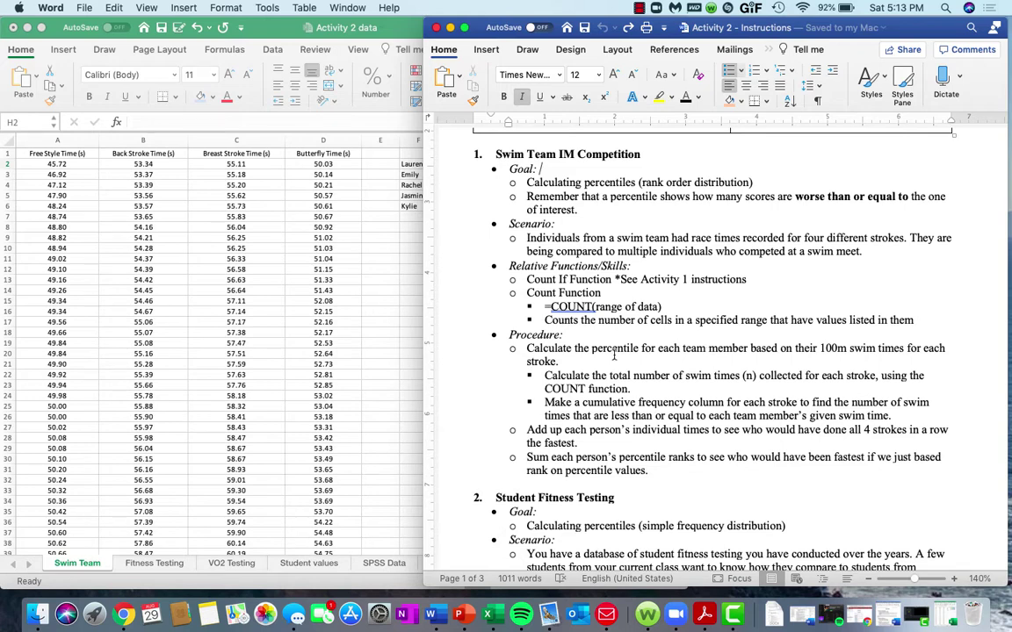
{"action": "left_click", "coordinate": [353, 316]}
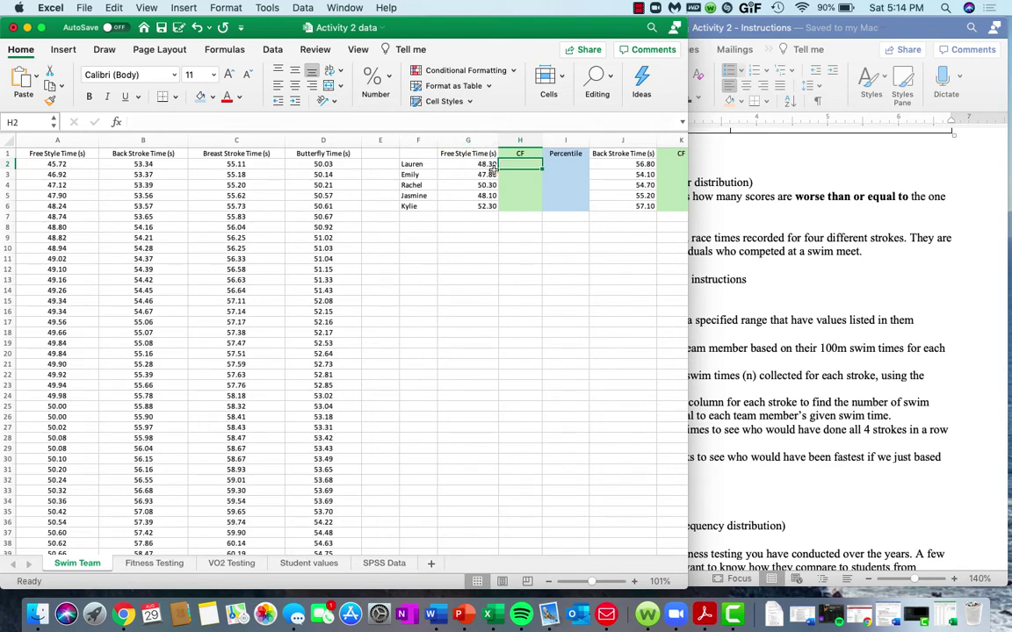
{"action": "left_click", "coordinate": [746, 172]}
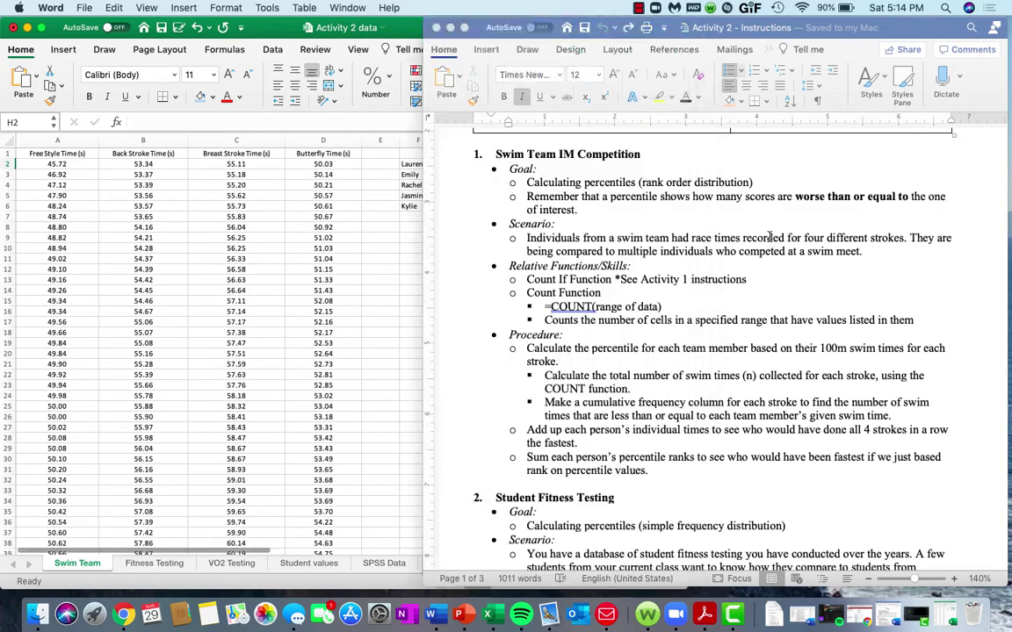
{"action": "scroll", "coordinate": [768, 237], "scroll_direction": "up", "scroll_amount": 4}
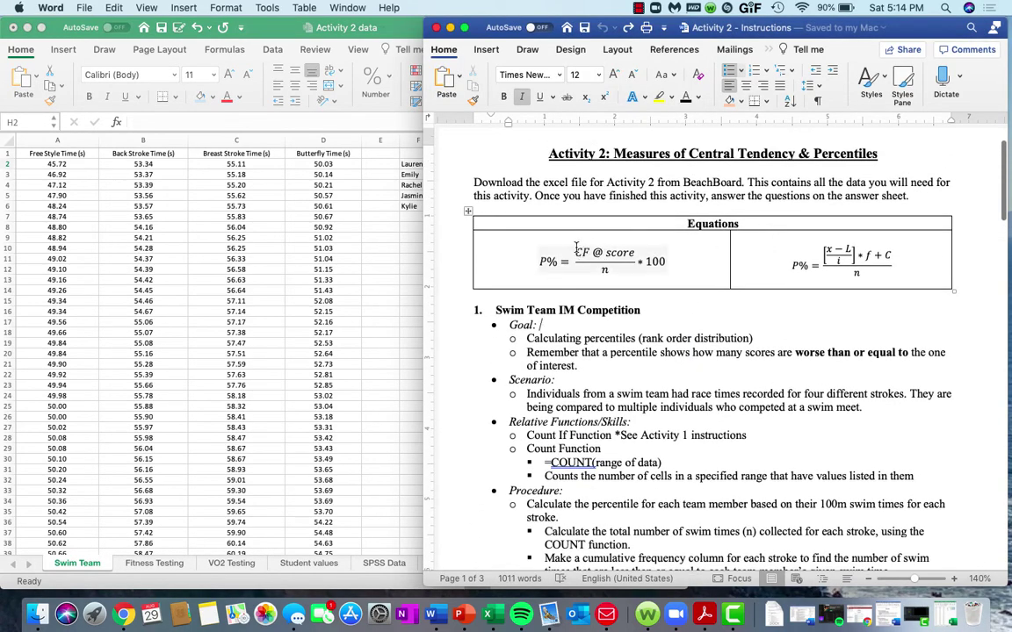
{"action": "left_click", "coordinate": [664, 256]}
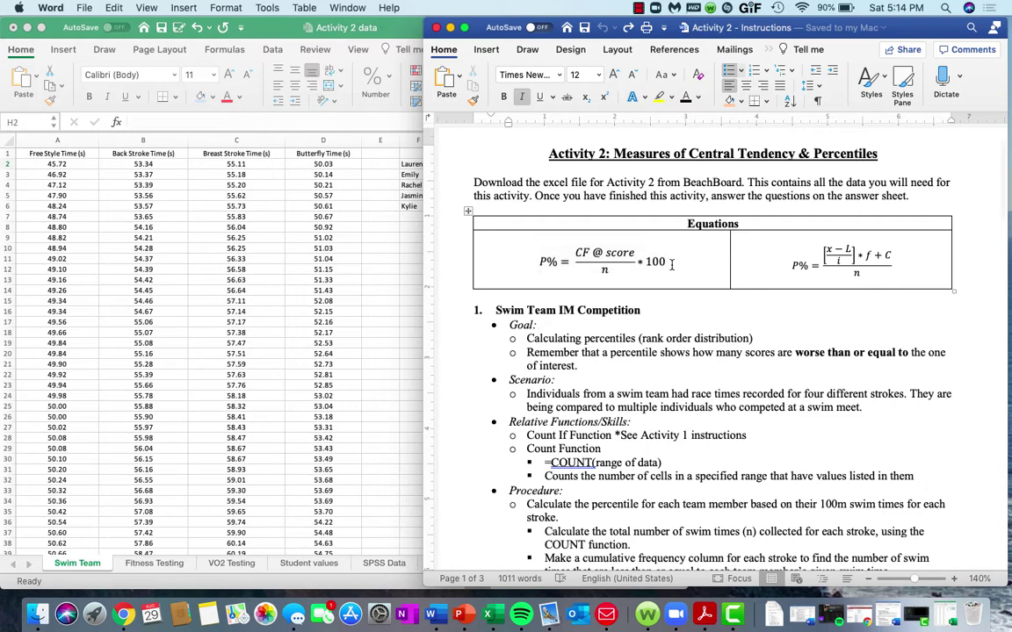
{"action": "left_click", "coordinate": [411, 252]}
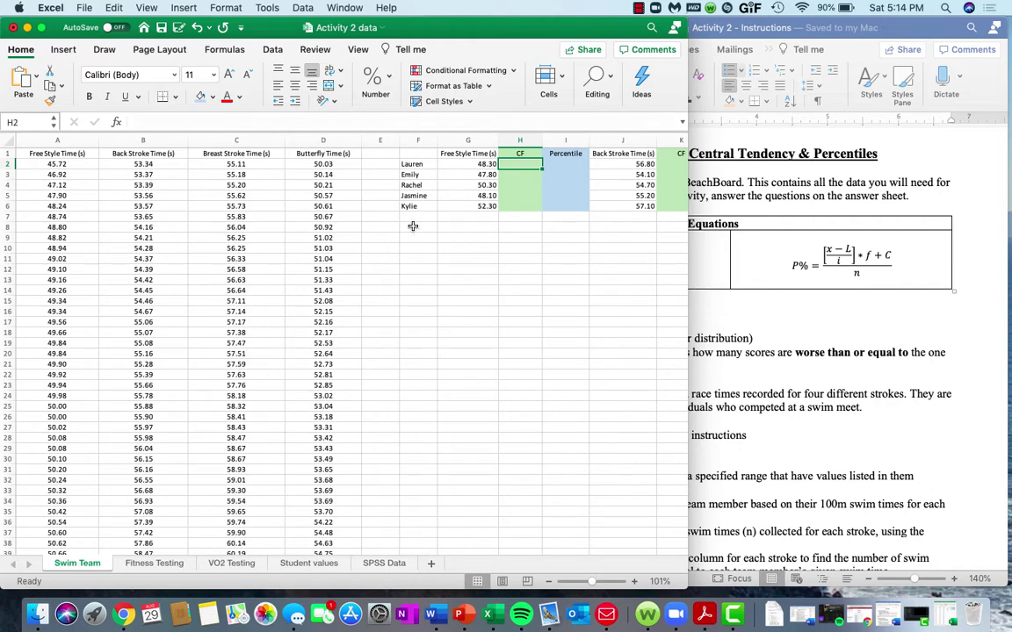
{"action": "left_click", "coordinate": [412, 226]}
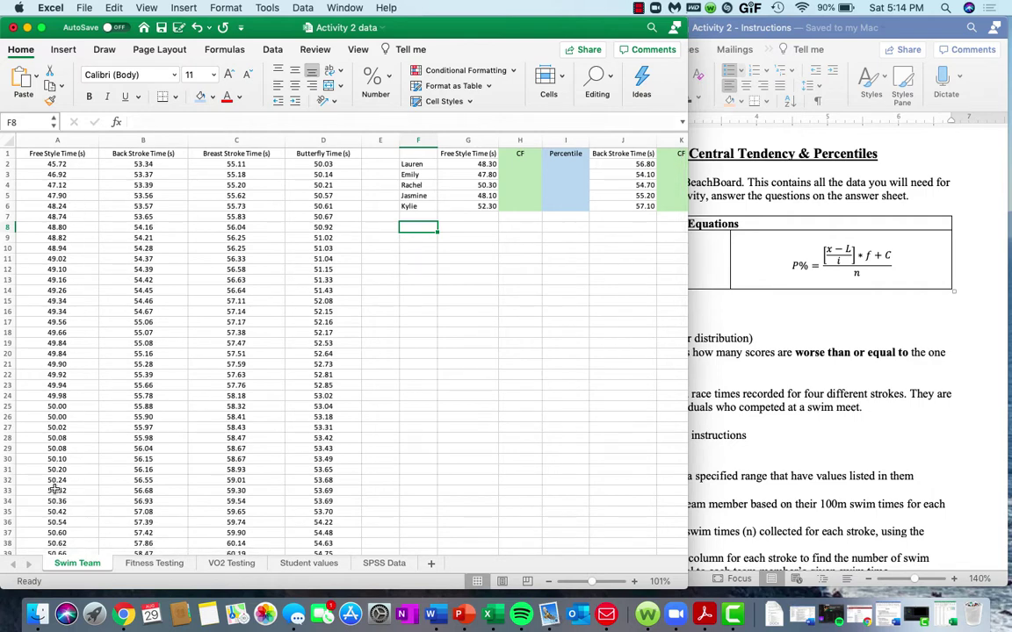
Label F8 'Total Freq' and enter =COUNT(A2:A67) in G8, giving 66.
{"action": "type", "text": "Total Freq"}
{"action": "key", "text": "Tab"}
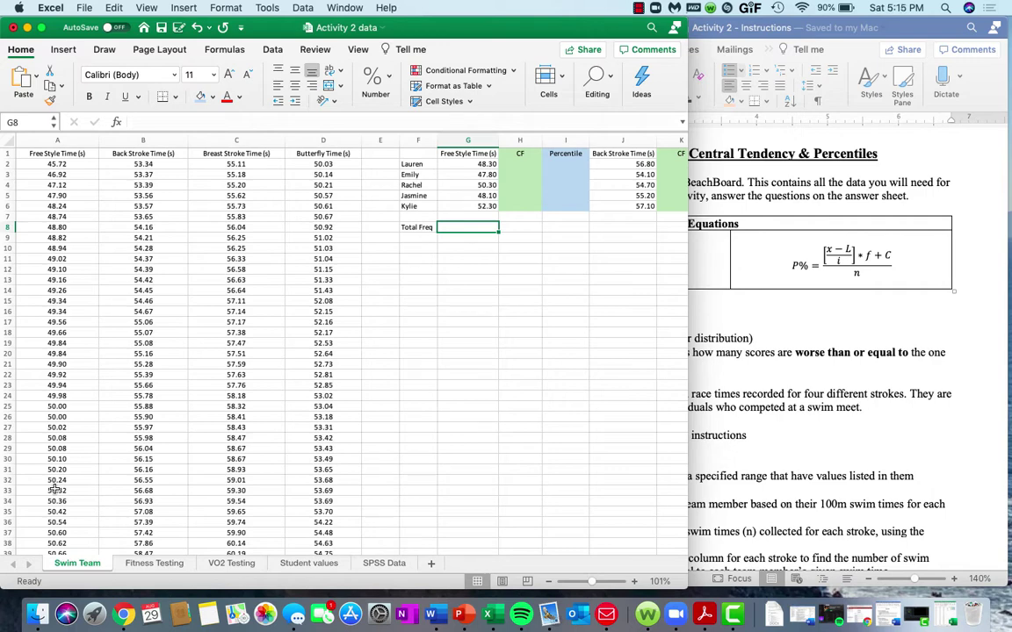
{"action": "type", "text": "="}
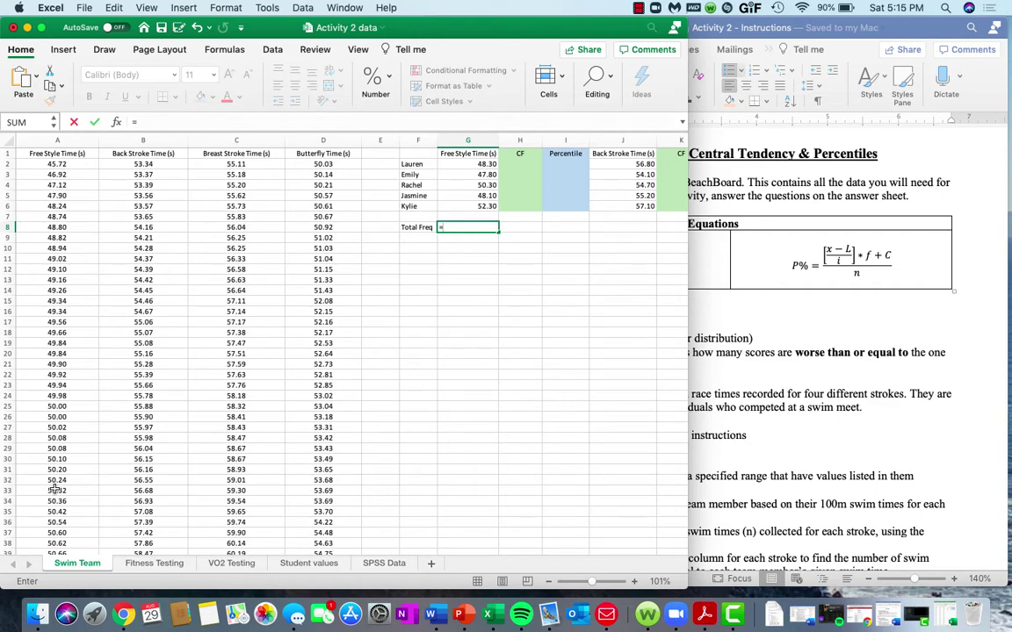
{"action": "type", "text": "count"}
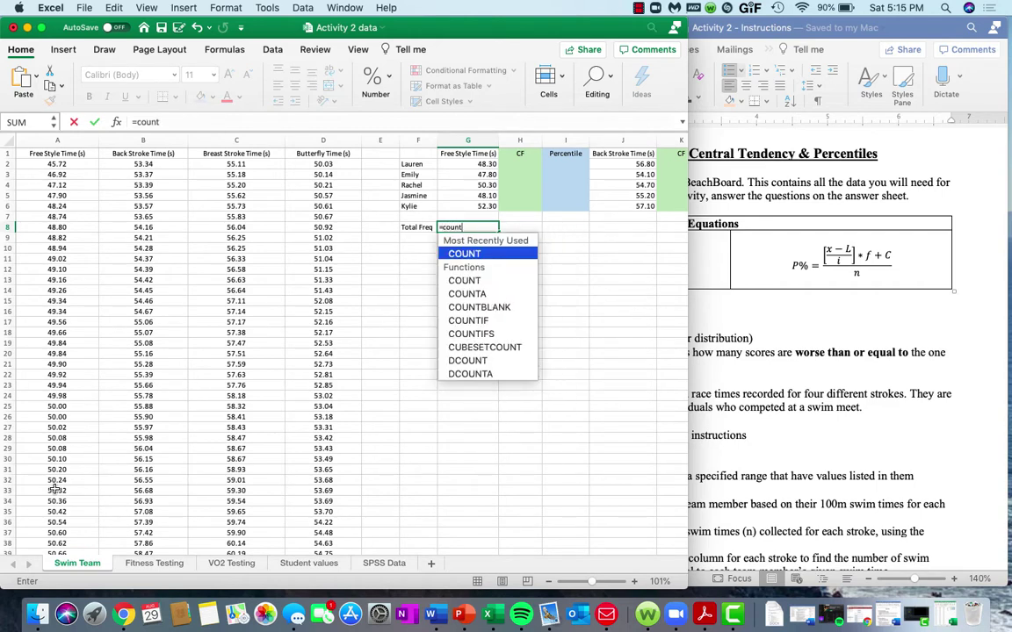
{"action": "type", "text": "("}
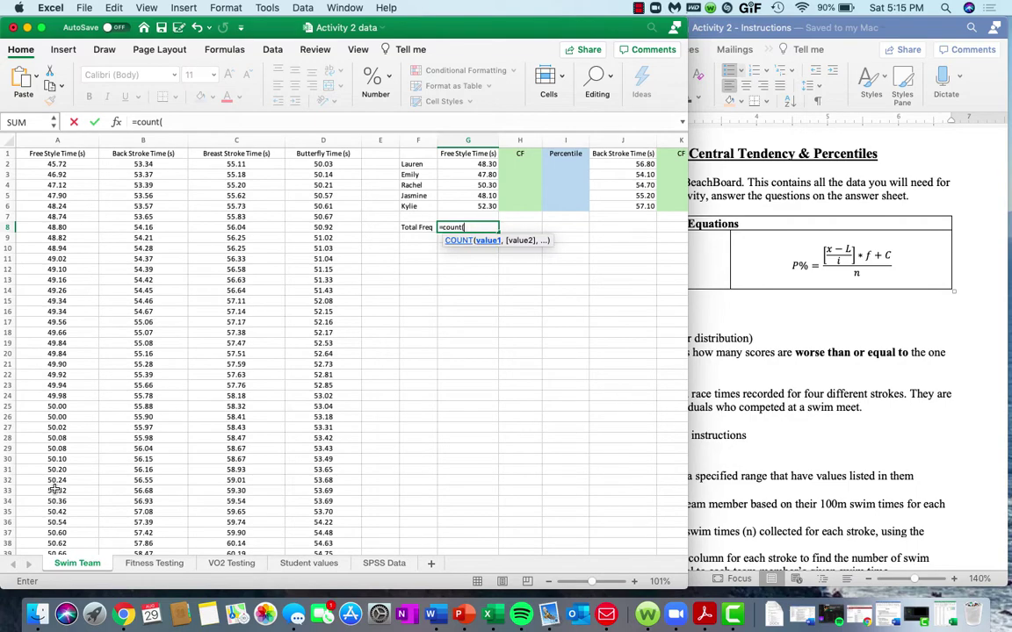
{"action": "left_click", "coordinate": [78, 165]}
{"action": "scroll", "coordinate": [83, 255], "scroll_direction": "down", "scroll_amount": 10}
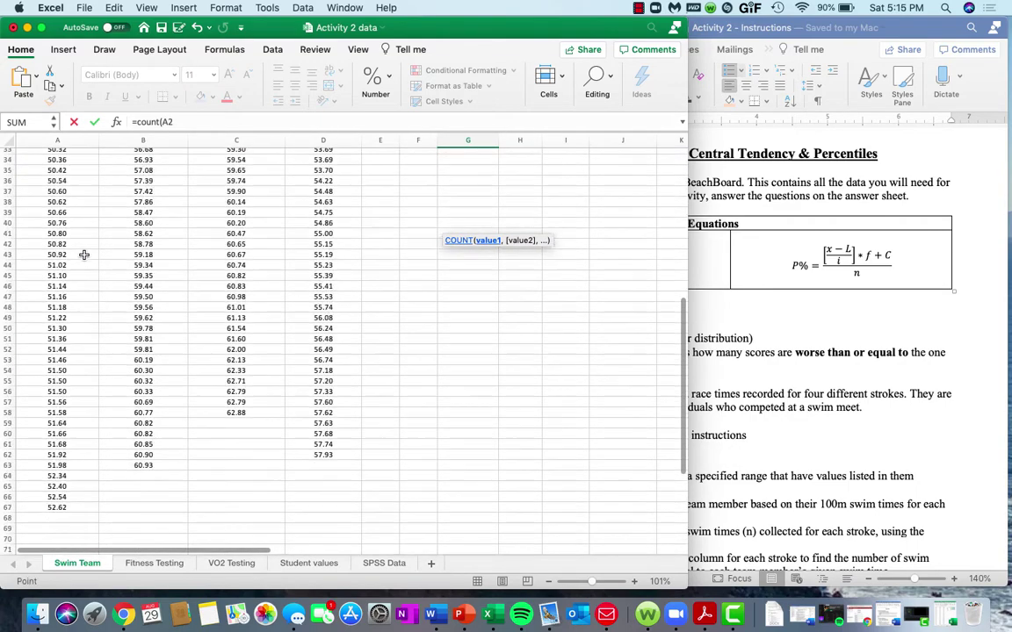
{"action": "scroll", "coordinate": [83, 255], "scroll_direction": "down", "scroll_amount": 5}
{"action": "left_click", "coordinate": [78, 386], "text": "shift"}
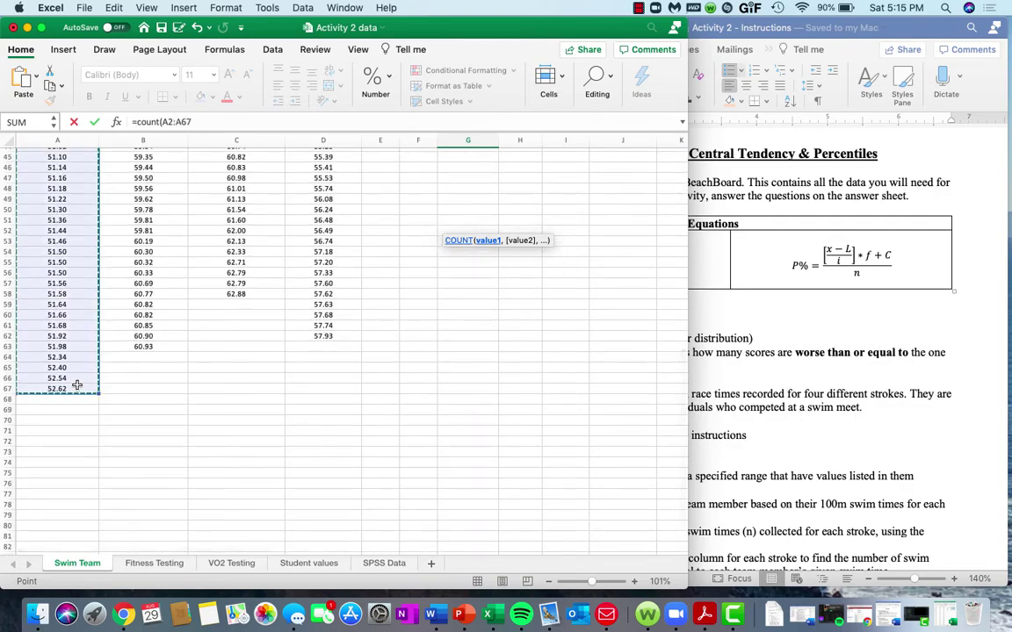
{"action": "scroll", "coordinate": [77, 387], "scroll_direction": "up", "scroll_amount": 14}
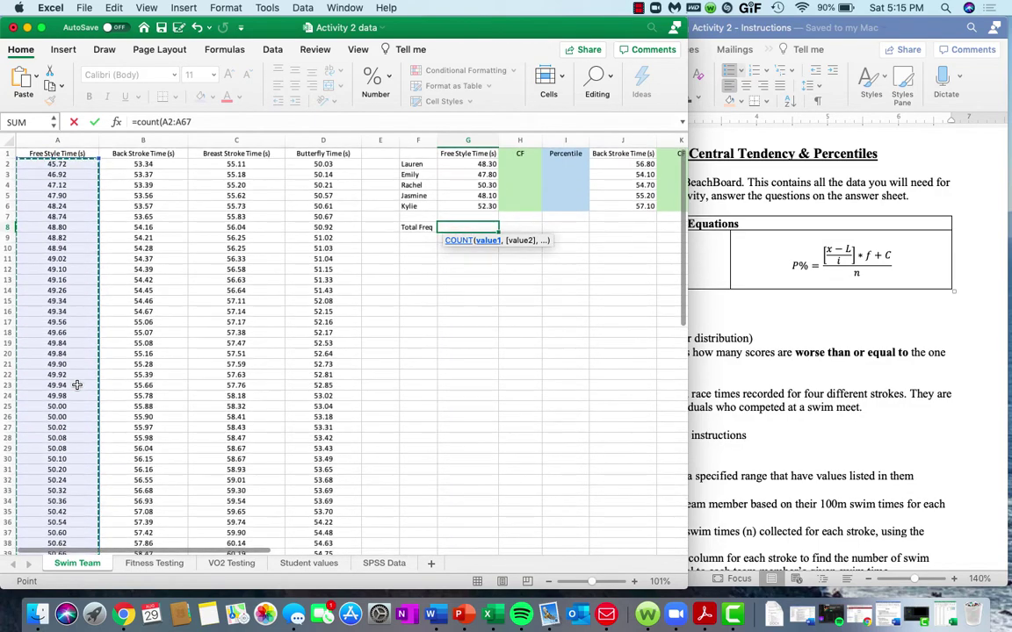
{"action": "key", "text": "Return"}
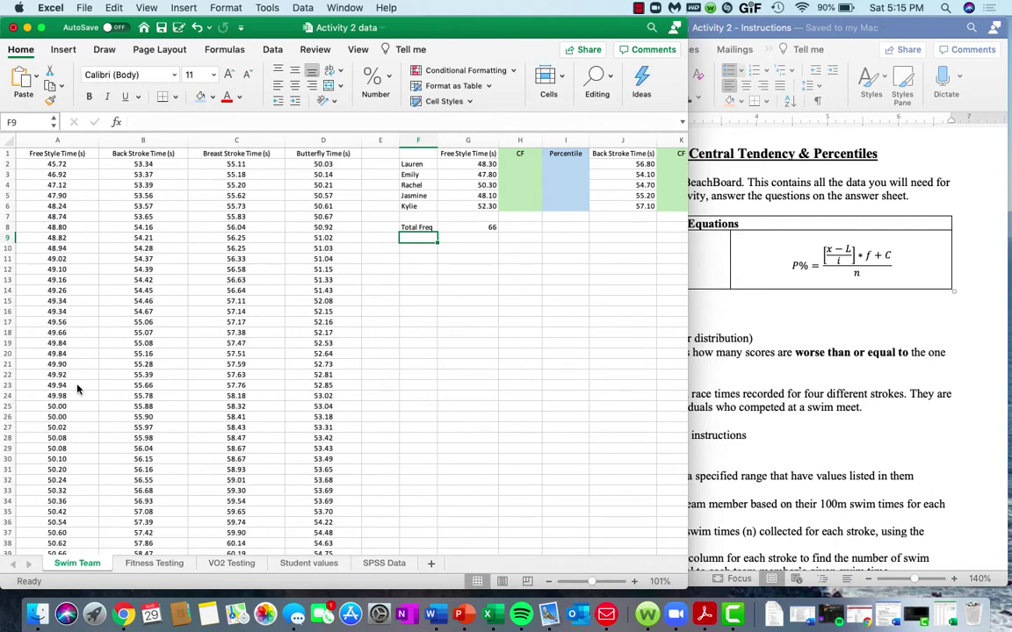
{"action": "left_click", "coordinate": [462, 224]}
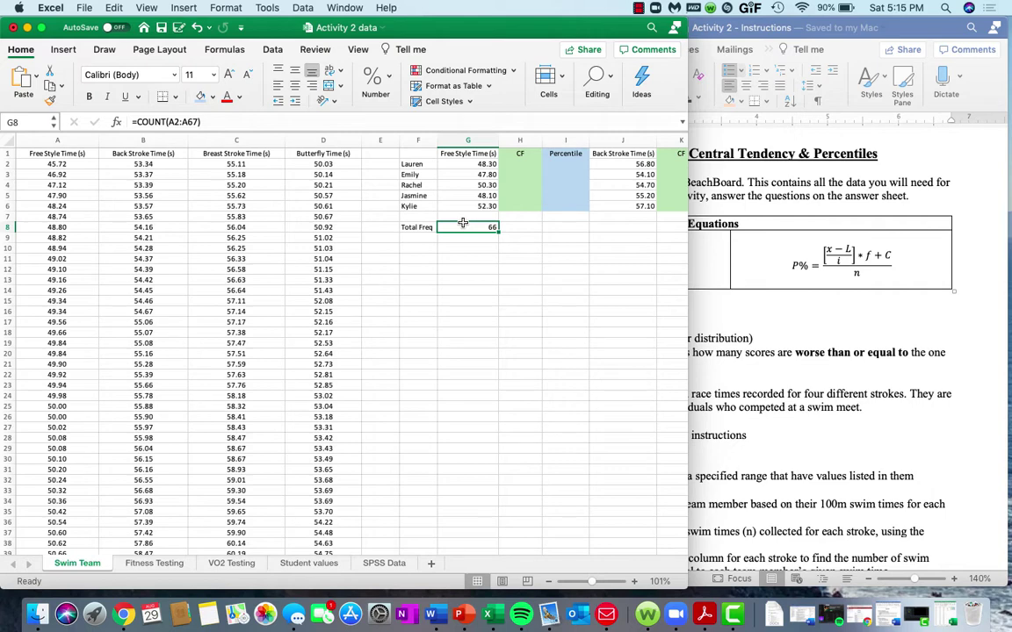
{"action": "left_click", "coordinate": [72, 164]}
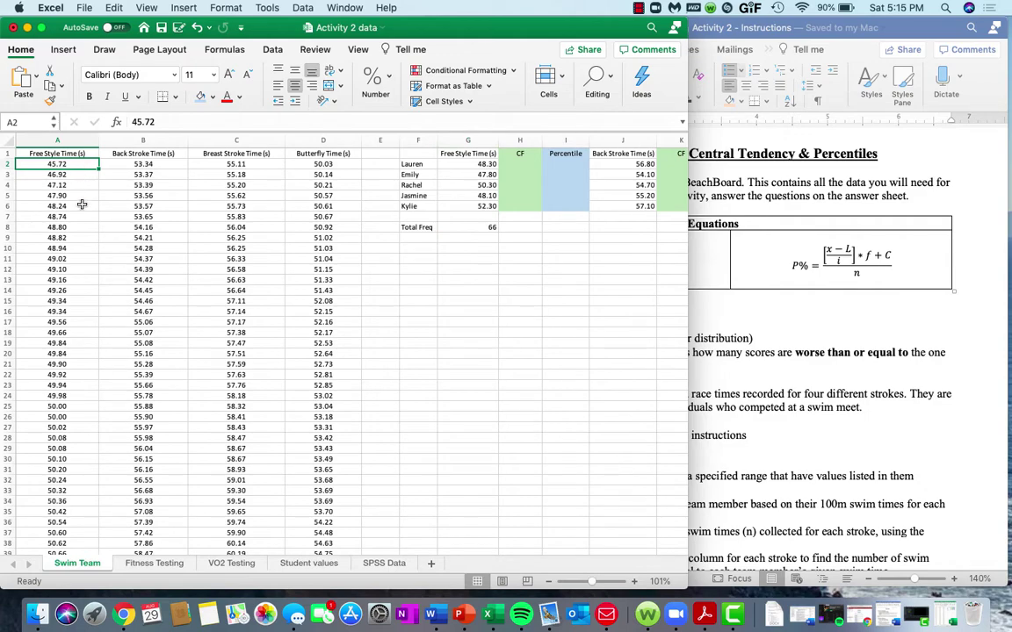
{"action": "scroll", "coordinate": [79, 239], "scroll_direction": "down", "scroll_amount": 10}
{"action": "scroll", "coordinate": [79, 243], "scroll_direction": "down", "scroll_amount": 4}
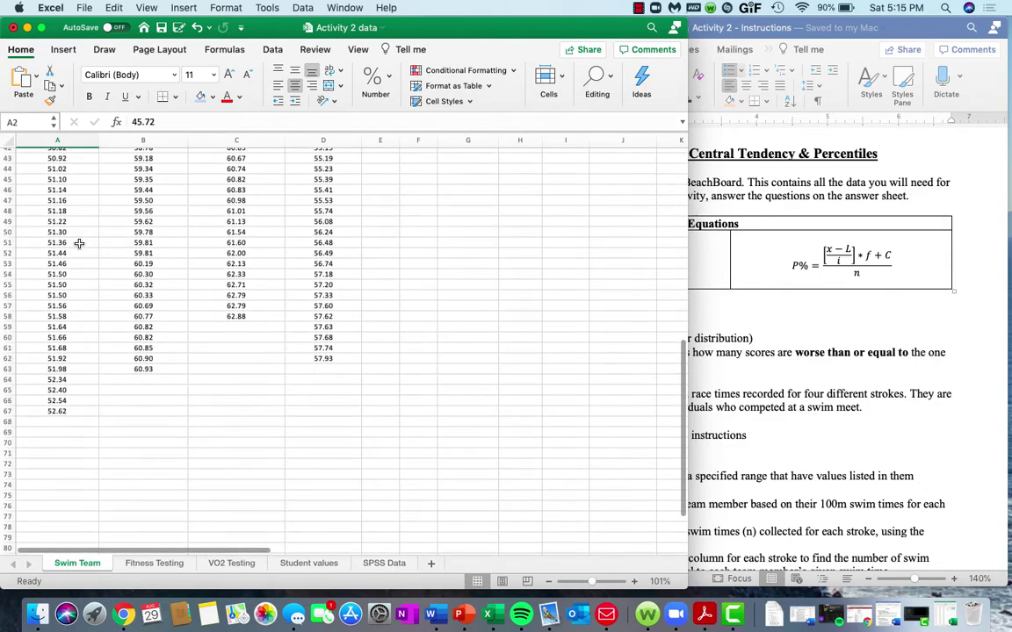
{"action": "left_click", "coordinate": [85, 410], "text": "shift"}
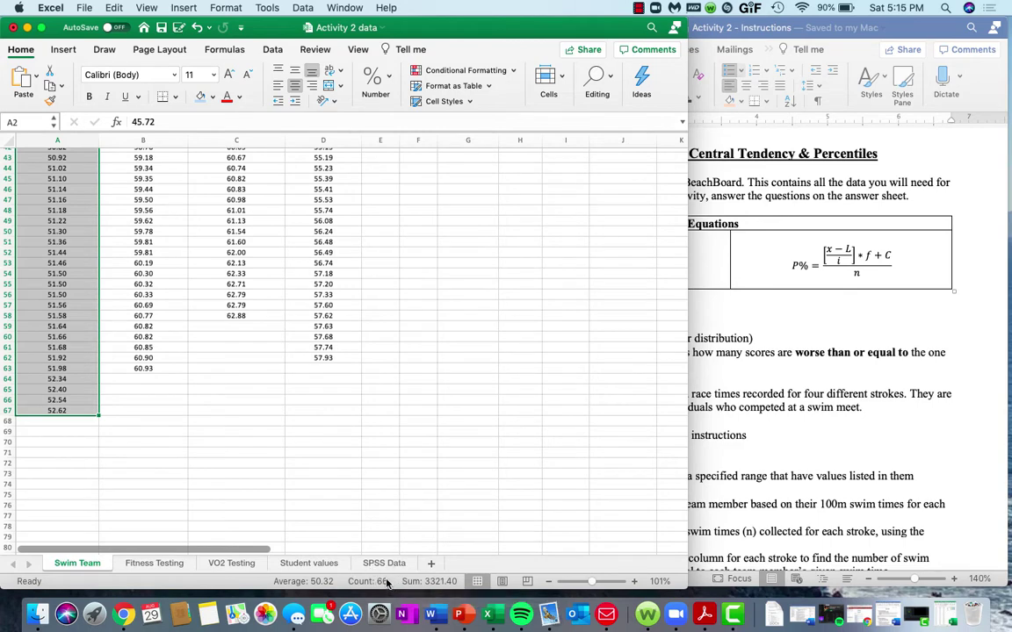
{"action": "scroll", "coordinate": [398, 471], "scroll_direction": "up", "scroll_amount": 5}
{"action": "scroll", "coordinate": [399, 472], "scroll_direction": "up", "scroll_amount": 10}
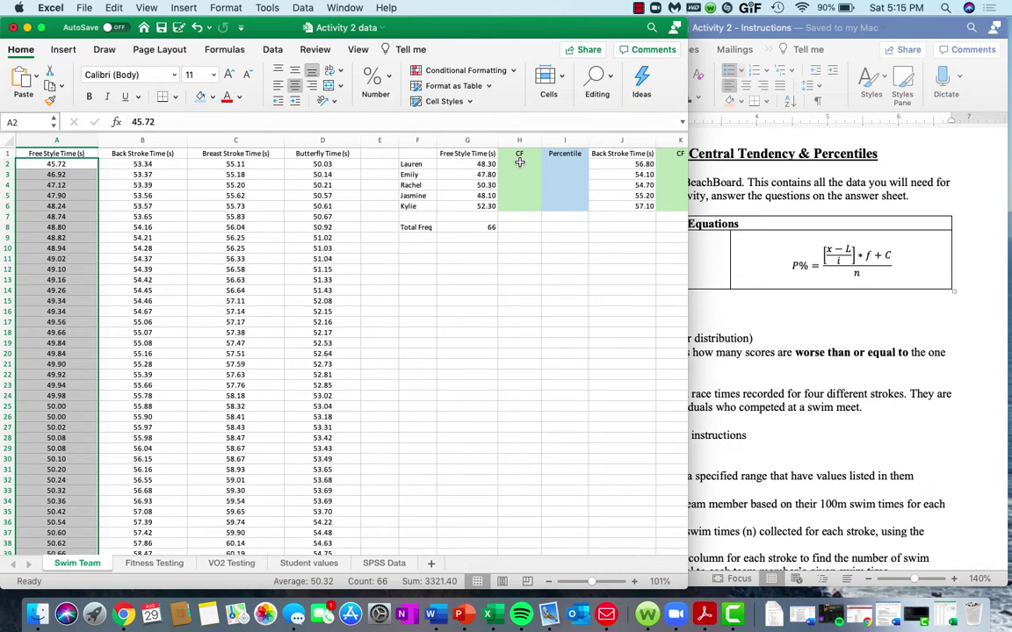
Delete the existing Free Style CF and Percentile columns.
{"action": "left_click_drag", "start_coordinate": [528, 137], "coordinate": [550, 141]}
{"action": "right_click", "coordinate": [557, 142]}
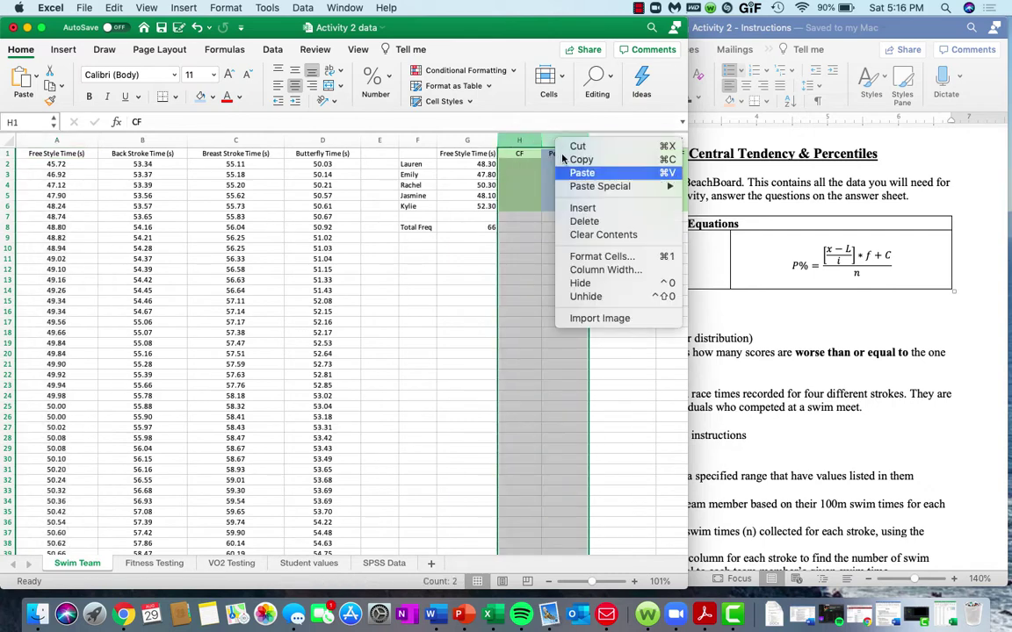
{"action": "left_click", "coordinate": [587, 221]}
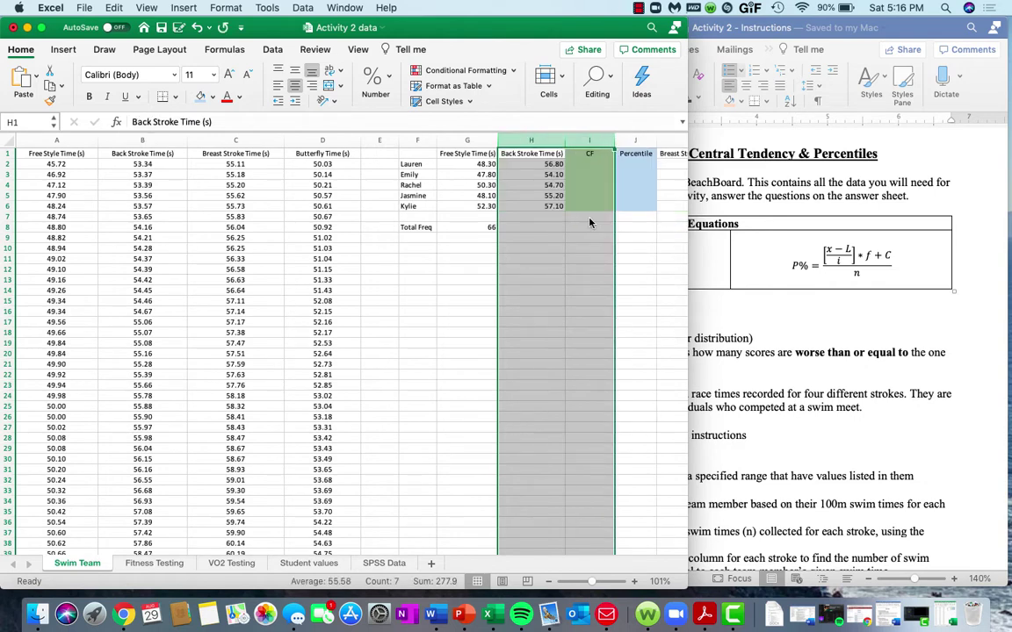
Insert two blank columns at column H, before Back Stroke Time.
{"action": "left_click", "coordinate": [524, 139]}
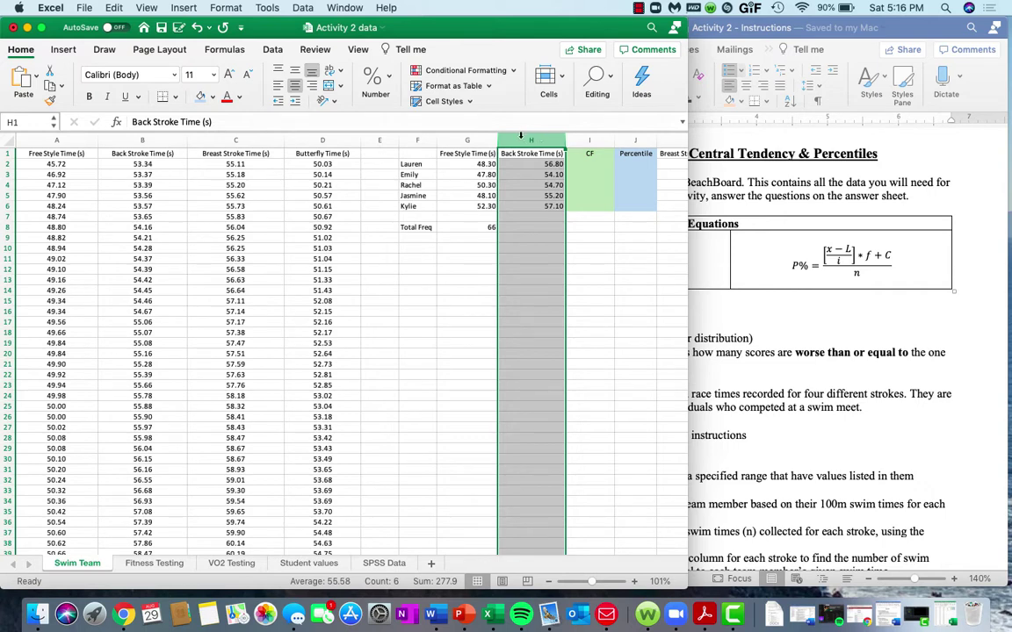
{"action": "right_click", "coordinate": [520, 135]}
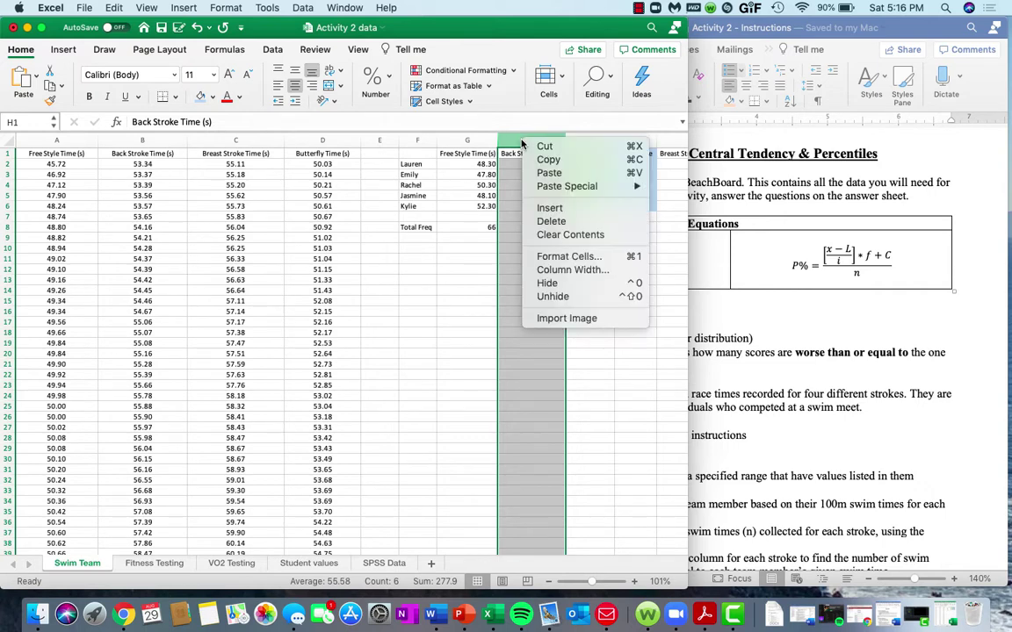
{"action": "left_click", "coordinate": [548, 209]}
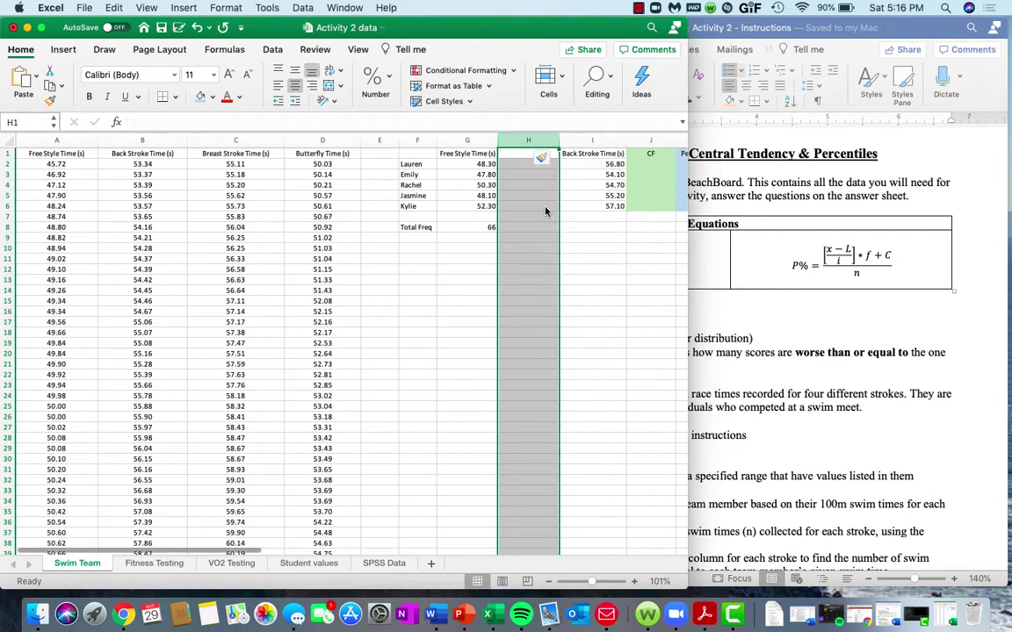
{"action": "right_click", "coordinate": [526, 136]}
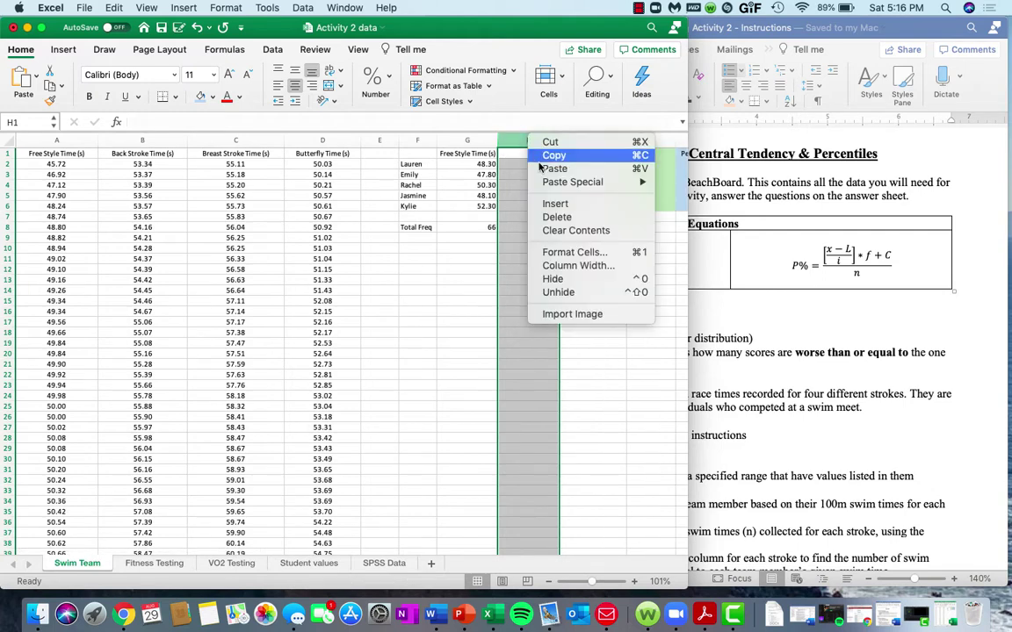
{"action": "left_click", "coordinate": [547, 204]}
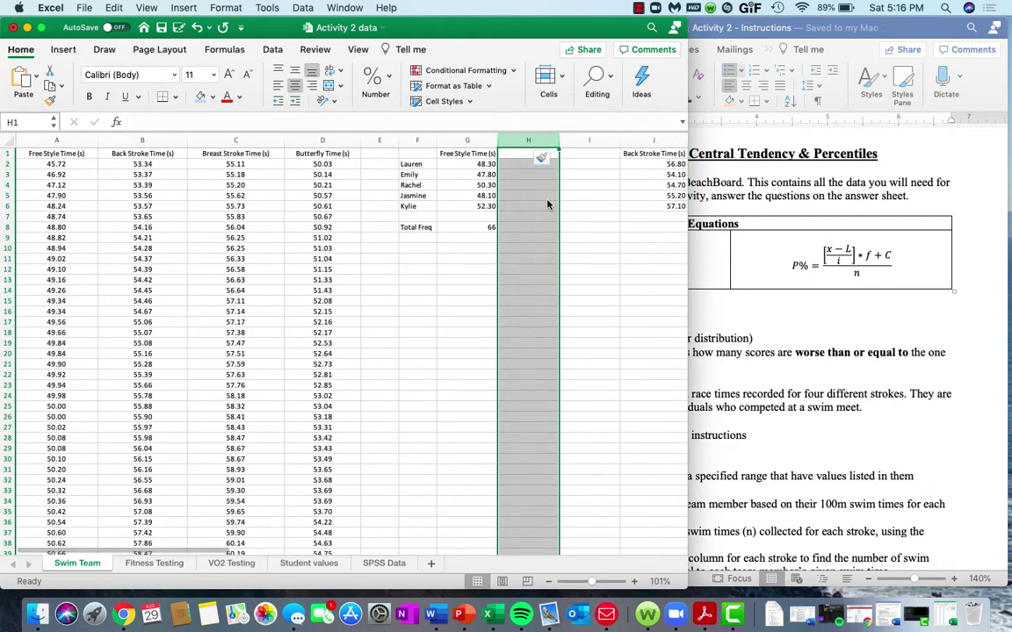
Enter the headings CF in H1 and Percentile in I1.
{"action": "left_click", "coordinate": [515, 154]}
{"action": "type", "text": "C"}
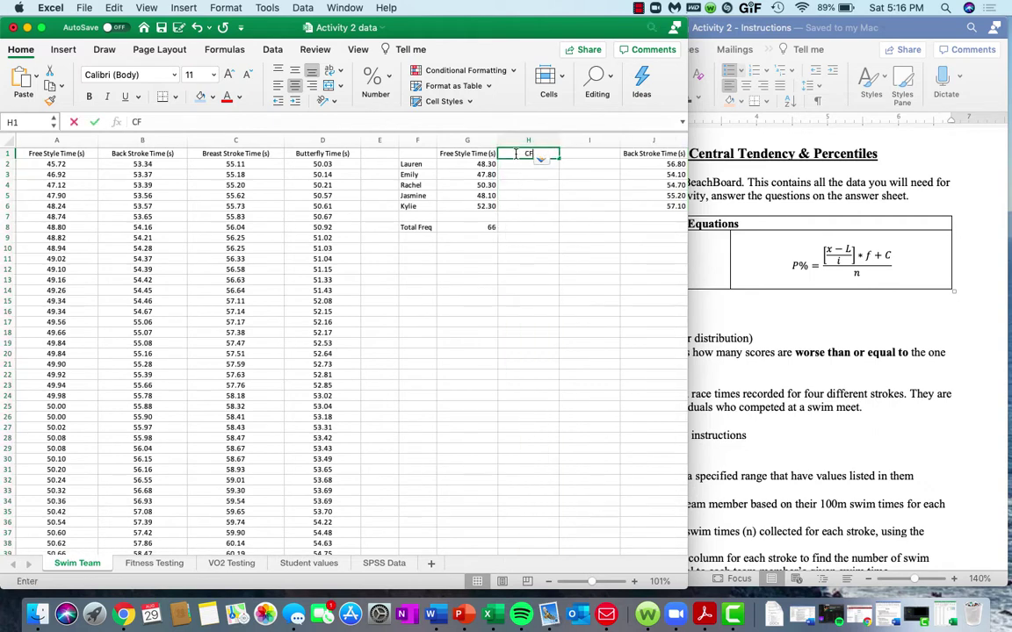
{"action": "type", "text": "F"}
{"action": "key", "text": "Tab"}
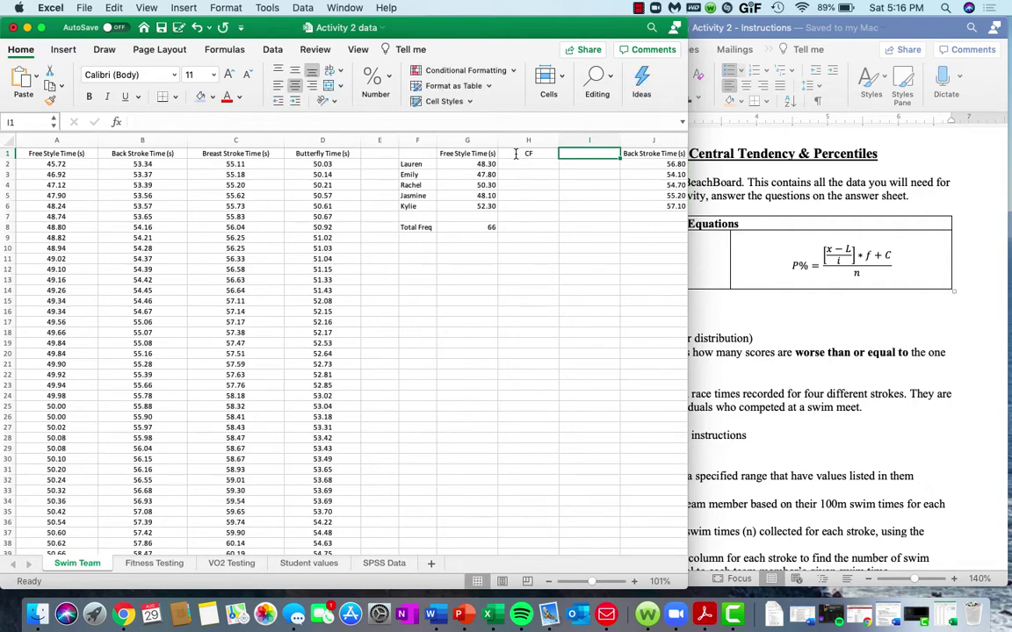
{"action": "type", "text": "Percentile"}
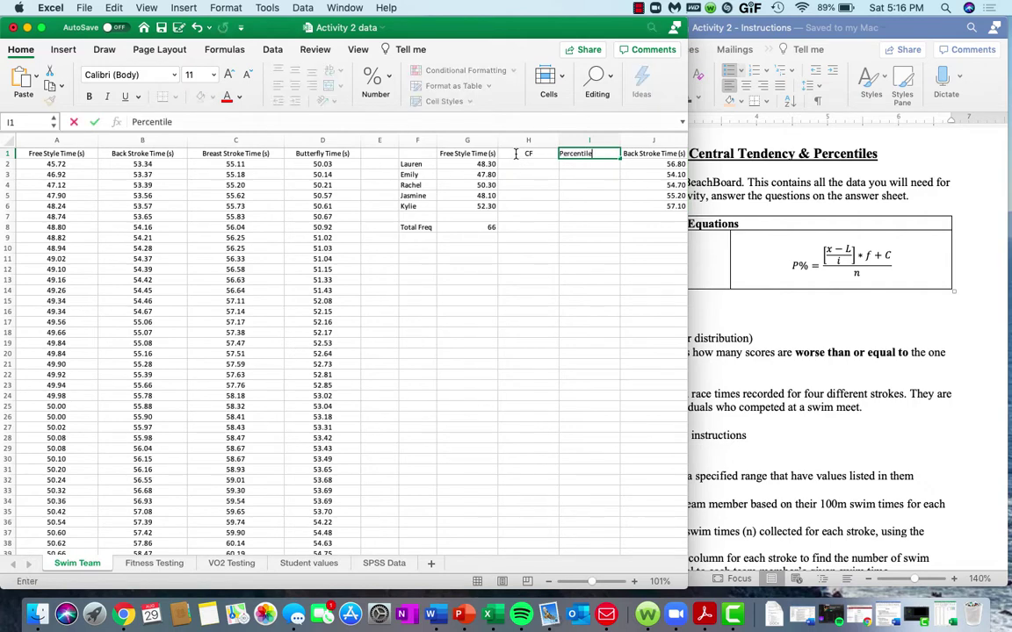
{"action": "key", "text": "Return"}
Fill H1:H6 light green and I1:I6 light blue.
{"action": "left_click_drag", "start_coordinate": [529, 153], "coordinate": [531, 205]}
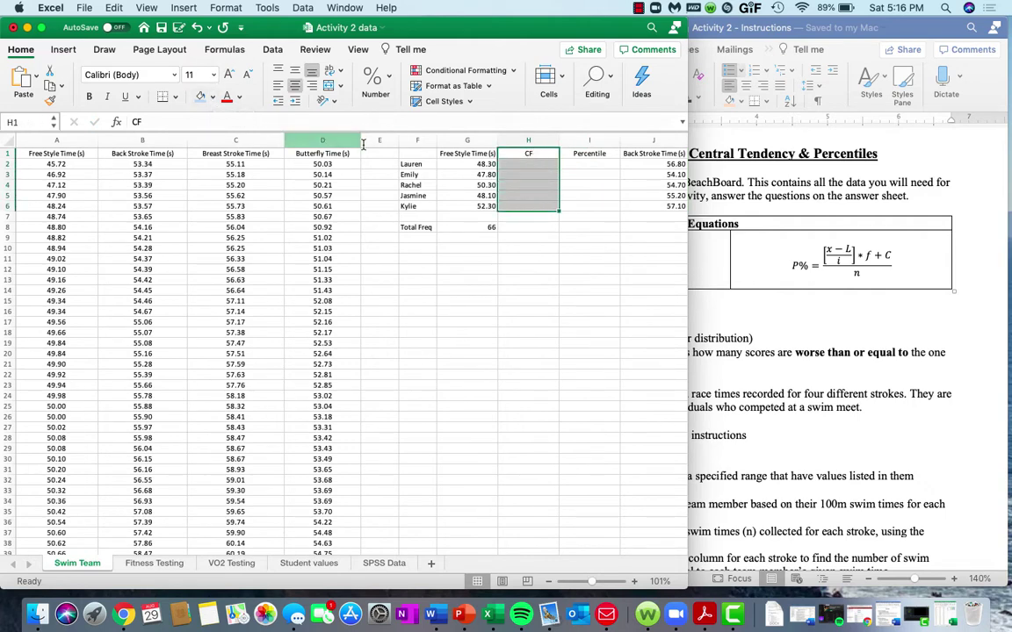
{"action": "left_click", "coordinate": [213, 96]}
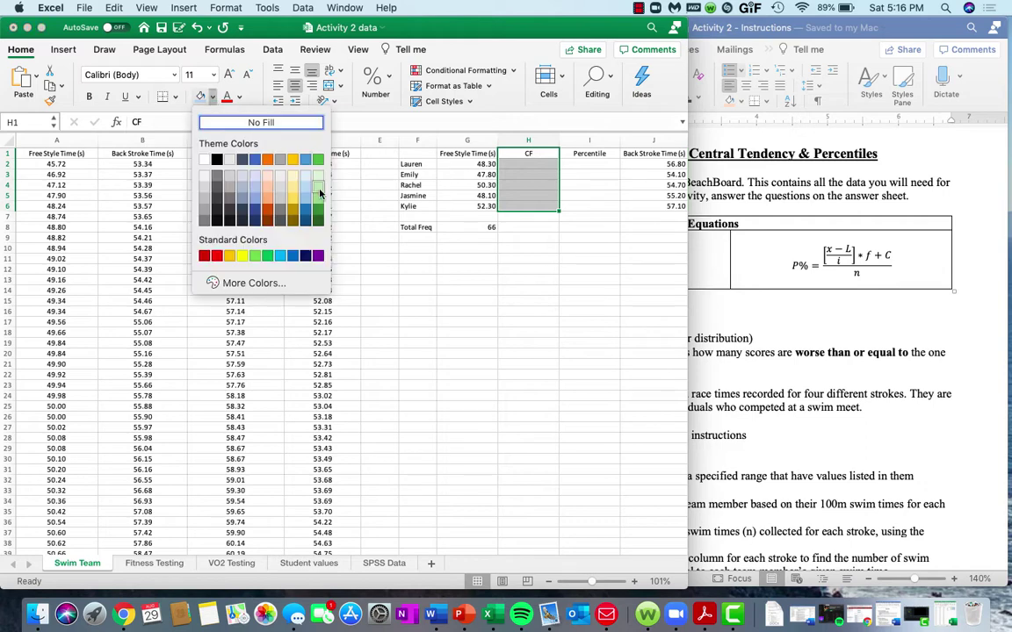
{"action": "left_click", "coordinate": [322, 194]}
{"action": "left_click_drag", "start_coordinate": [571, 155], "coordinate": [568, 203]}
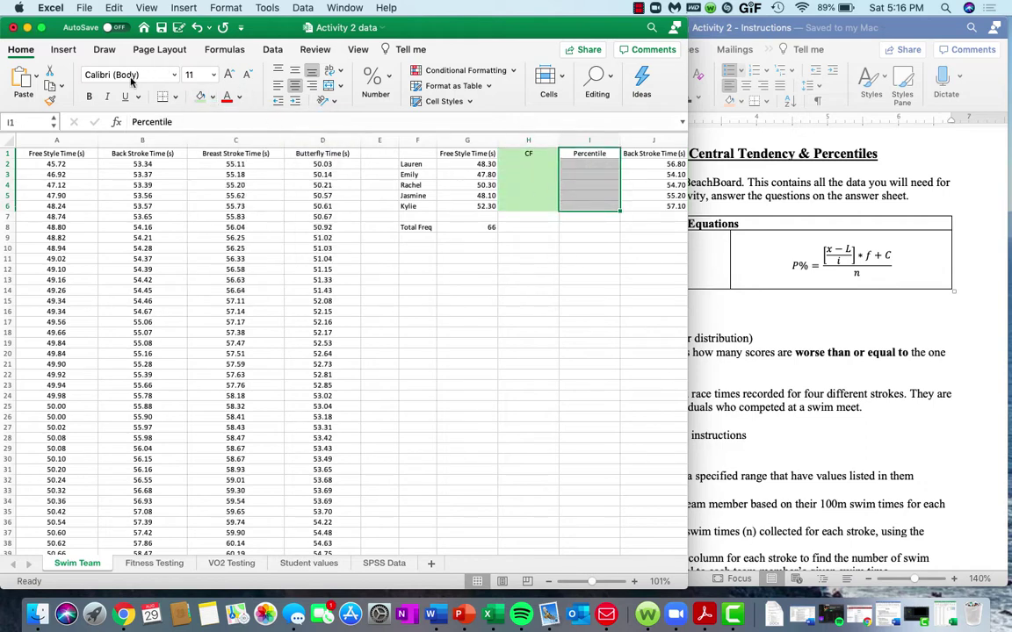
{"action": "left_click", "coordinate": [213, 97]}
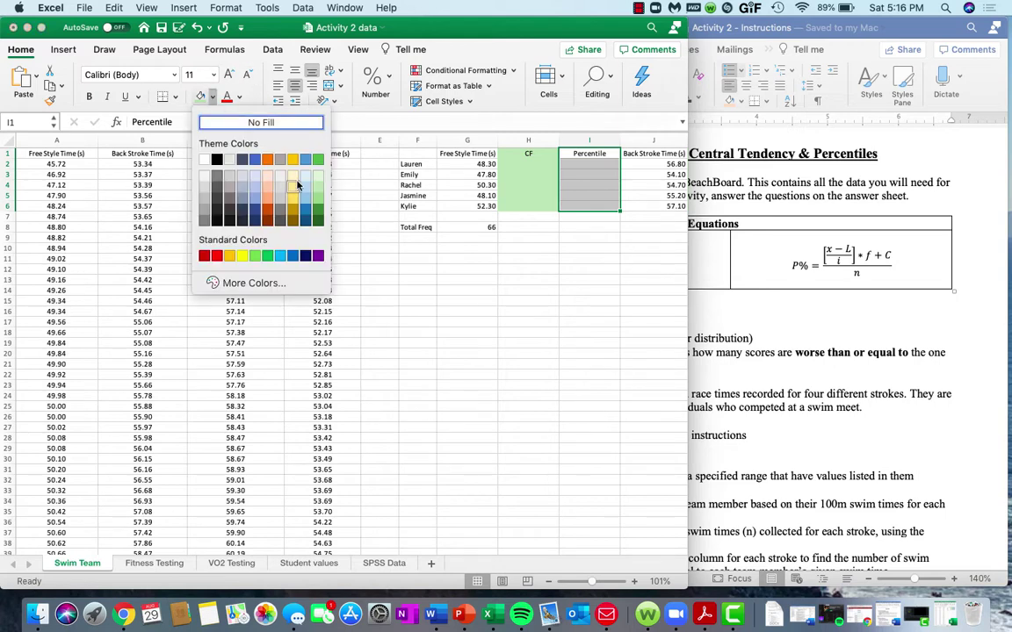
{"action": "left_click", "coordinate": [307, 191]}
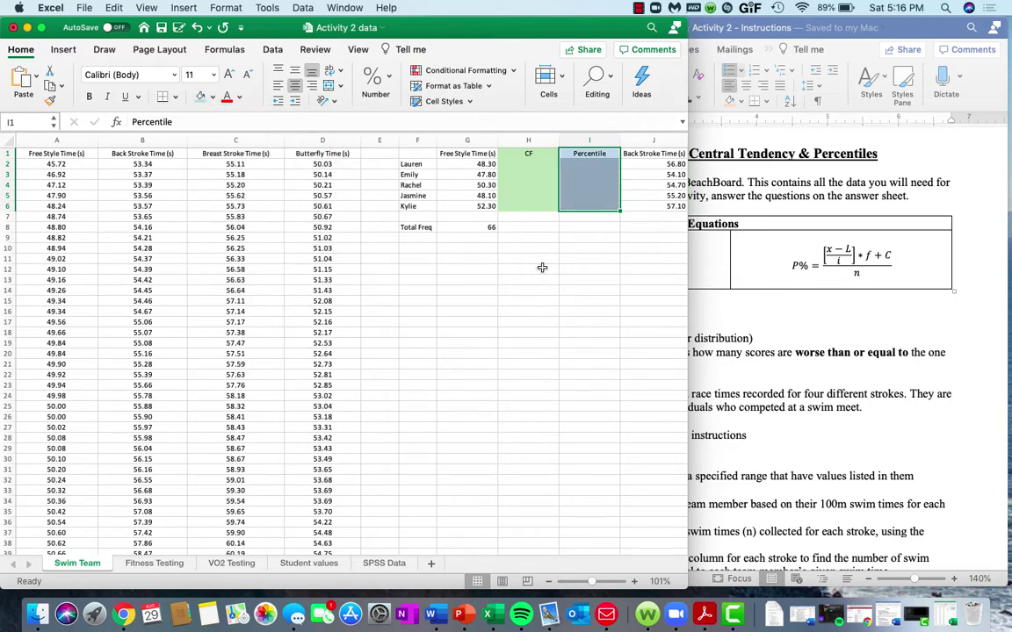
{"action": "scroll", "coordinate": [541, 267], "scroll_direction": "right", "scroll_amount": 2}
{"action": "scroll", "coordinate": [542, 267], "scroll_direction": "right", "scroll_amount": 2}
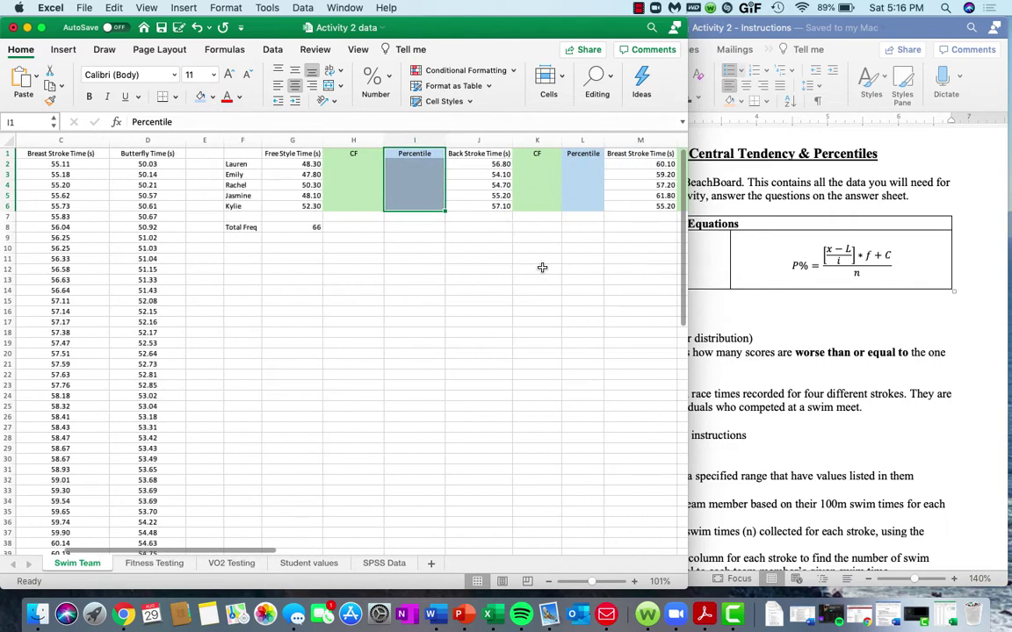
Delete the old CF and Percentile columns K:L after the Back Stroke times.
{"action": "left_click", "coordinate": [538, 139]}
{"action": "left_click_drag", "start_coordinate": [538, 139], "coordinate": [582, 139]}
{"action": "right_click", "coordinate": [582, 139]}
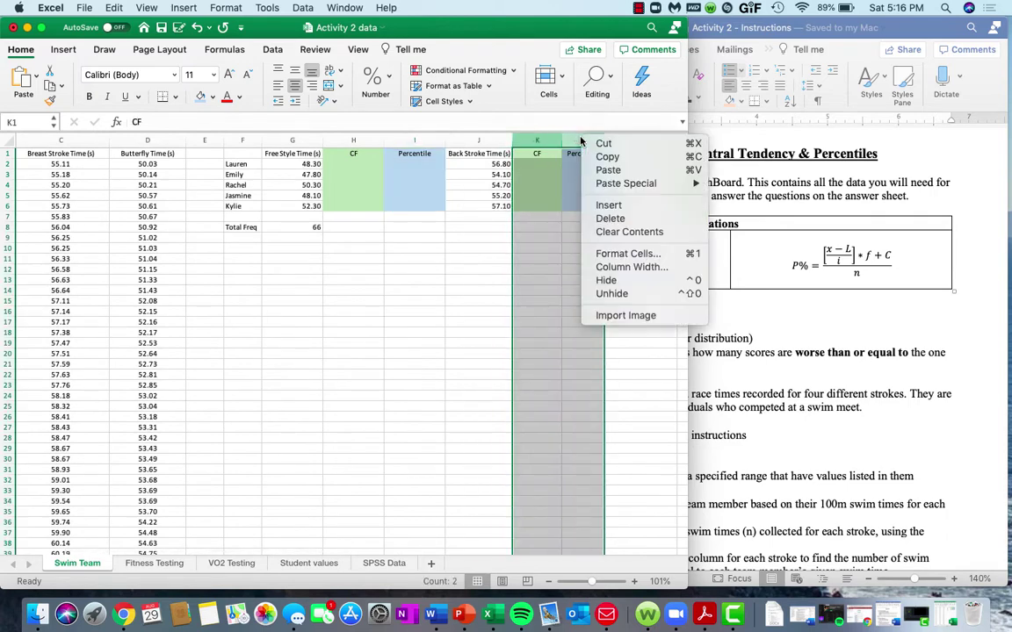
{"action": "left_click", "coordinate": [609, 219]}
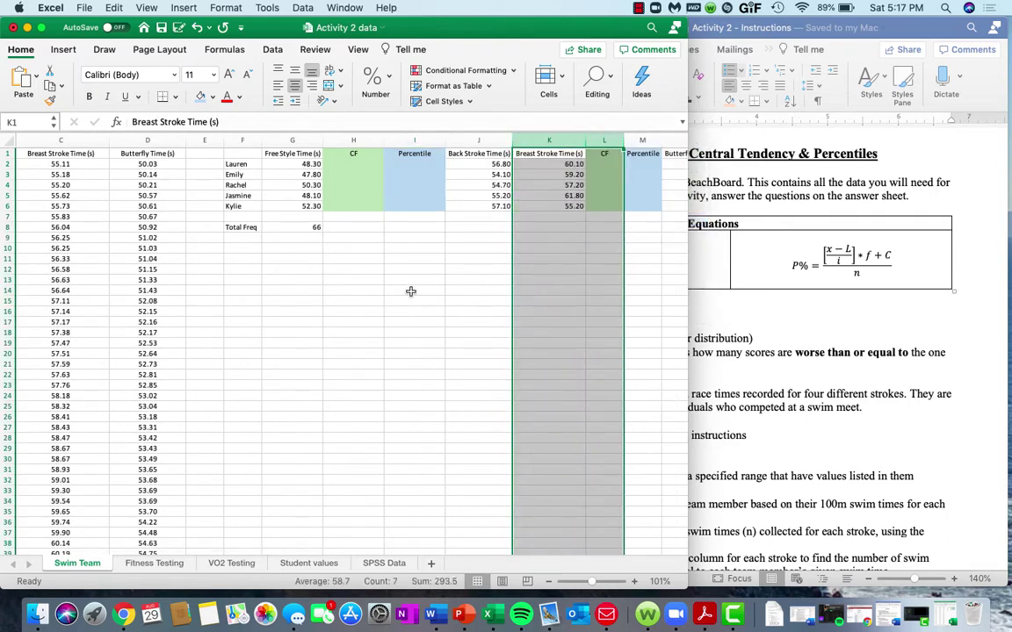
Select the new shaded CF and Percentile block H1:I6.
{"action": "scroll", "coordinate": [527, 255], "scroll_direction": "right", "scroll_amount": 4}
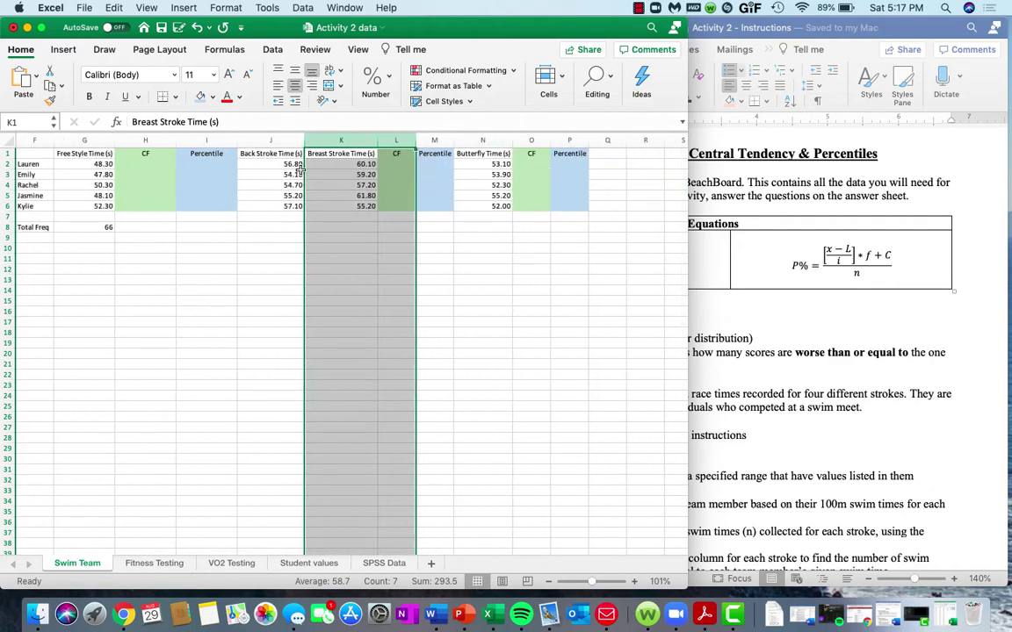
{"action": "scroll", "coordinate": [188, 149], "scroll_direction": "left", "scroll_amount": 1}
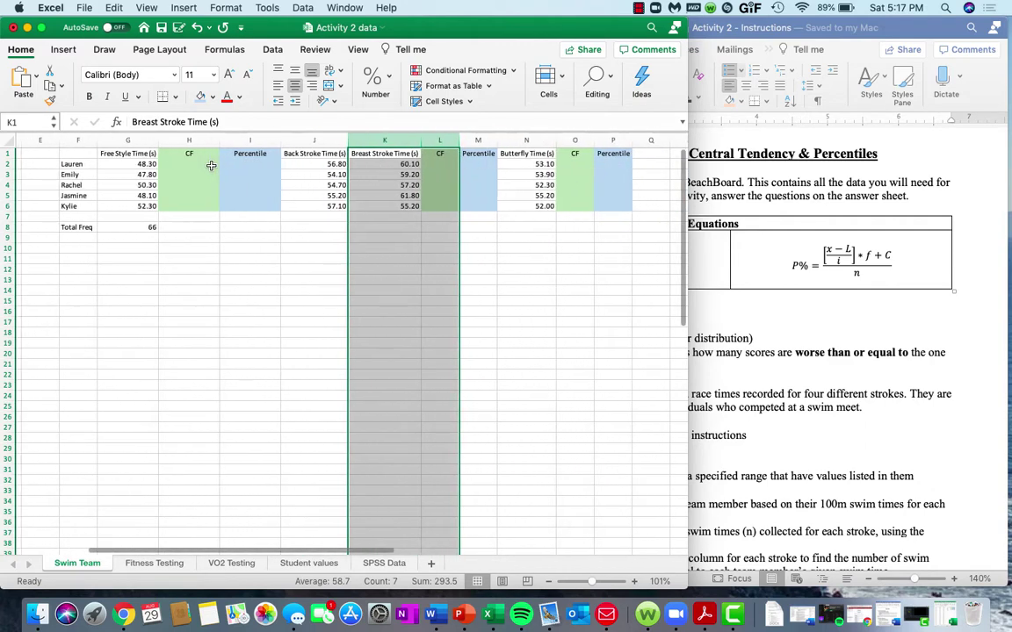
{"action": "left_click_drag", "start_coordinate": [189, 153], "coordinate": [256, 204]}
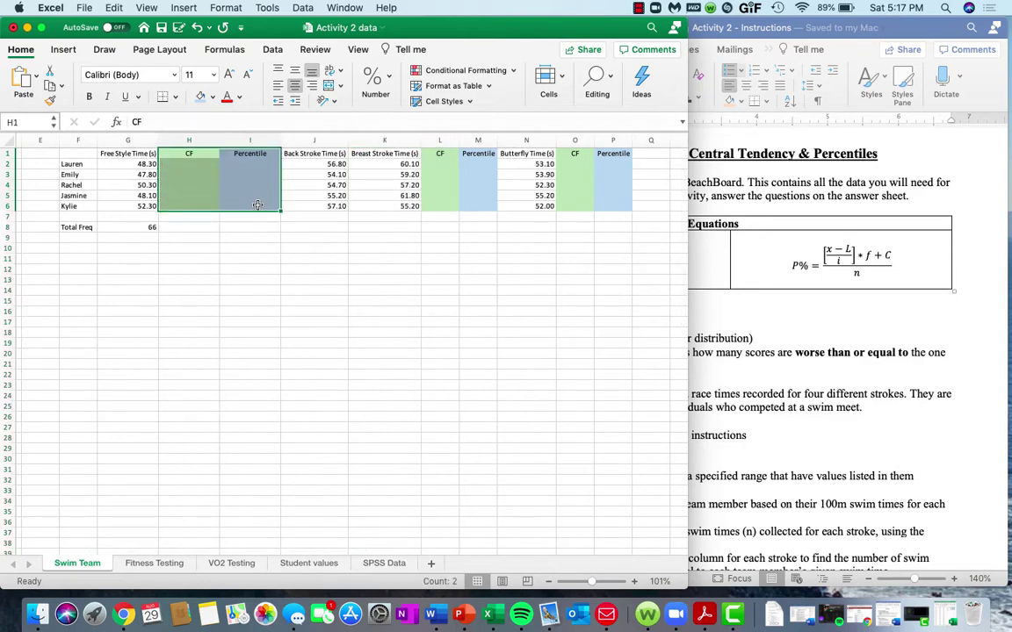
Copy H1:I6 and insert the copied cells at column K, shifting cells right.
{"action": "key", "text": "super+c"}
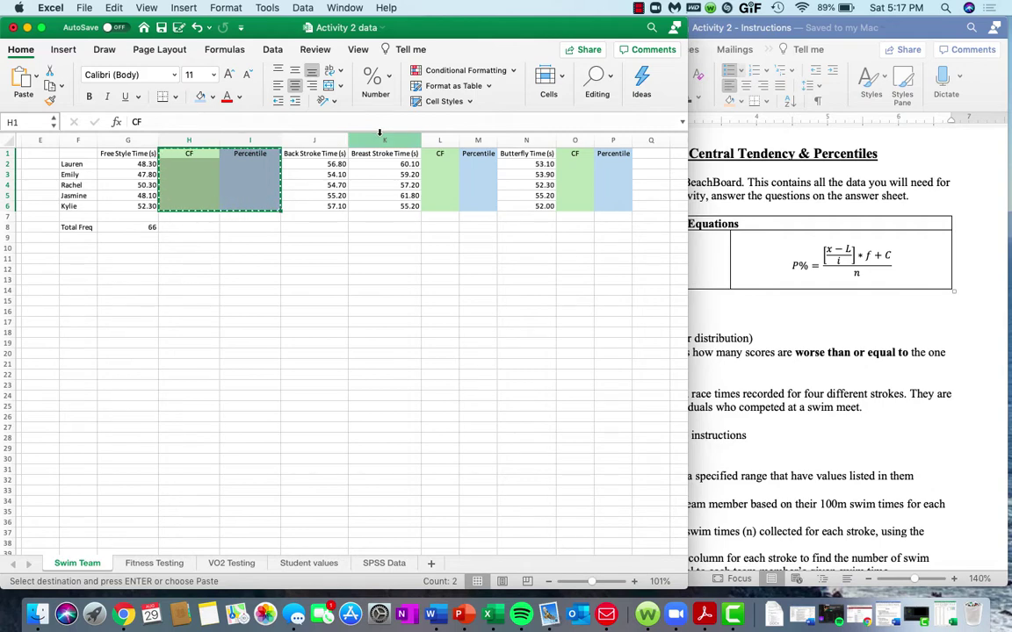
{"action": "left_click", "coordinate": [379, 139]}
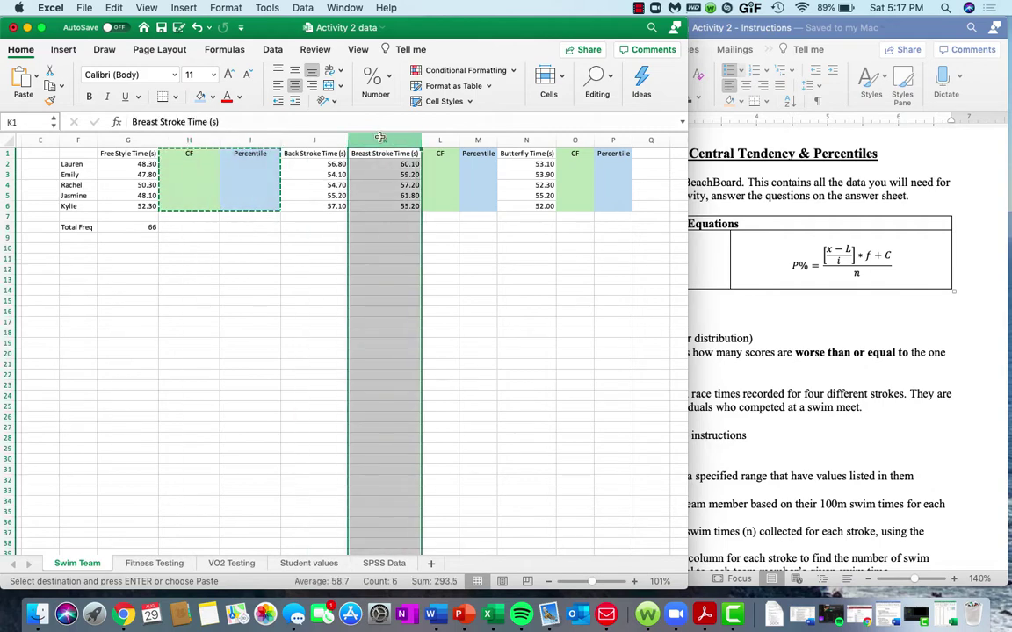
{"action": "right_click", "coordinate": [374, 184]}
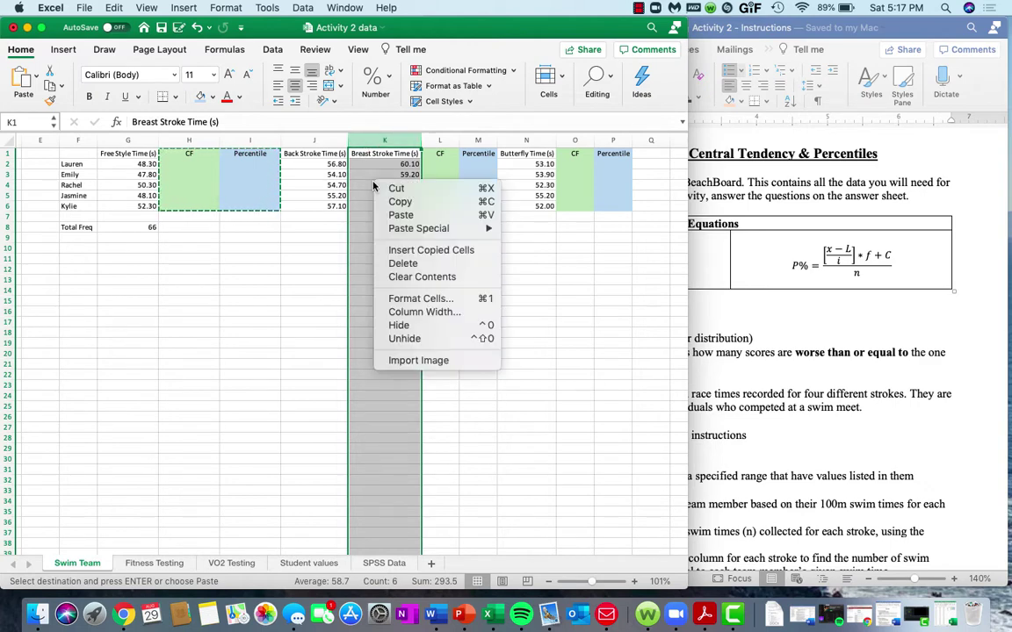
{"action": "left_click", "coordinate": [421, 252]}
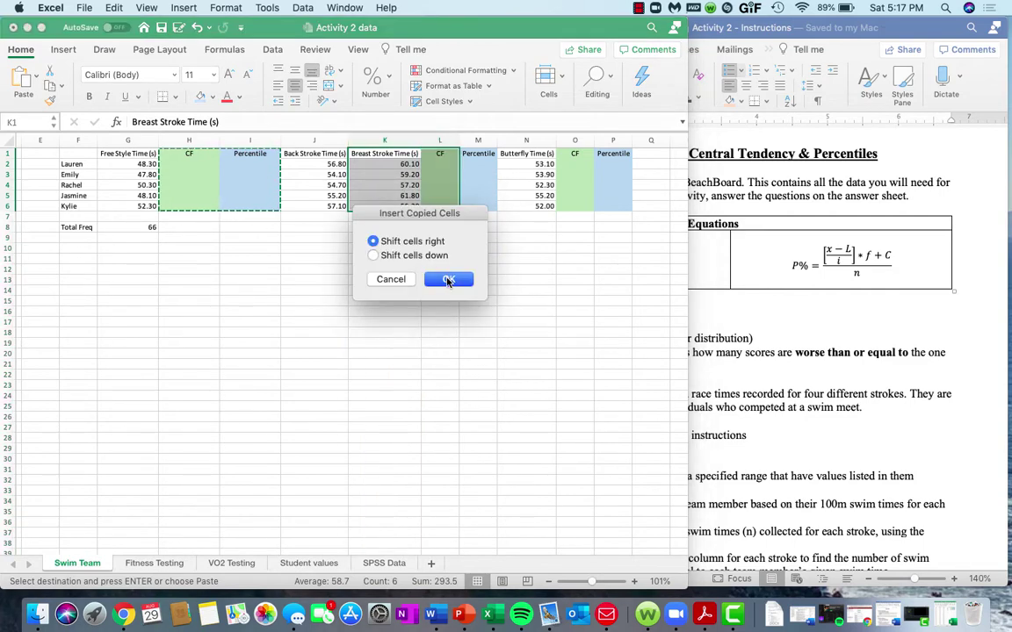
{"action": "left_click", "coordinate": [448, 279]}
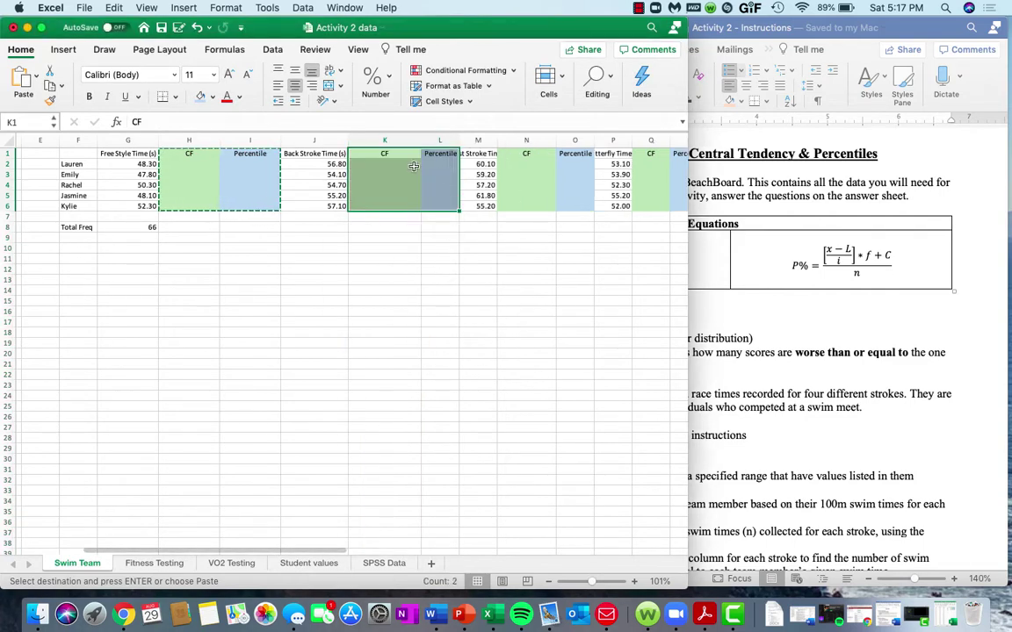
Narrow CF columns K and H, and widen Breast Stroke Time column M.
{"action": "left_click_drag", "start_coordinate": [420, 141], "coordinate": [405, 142]}
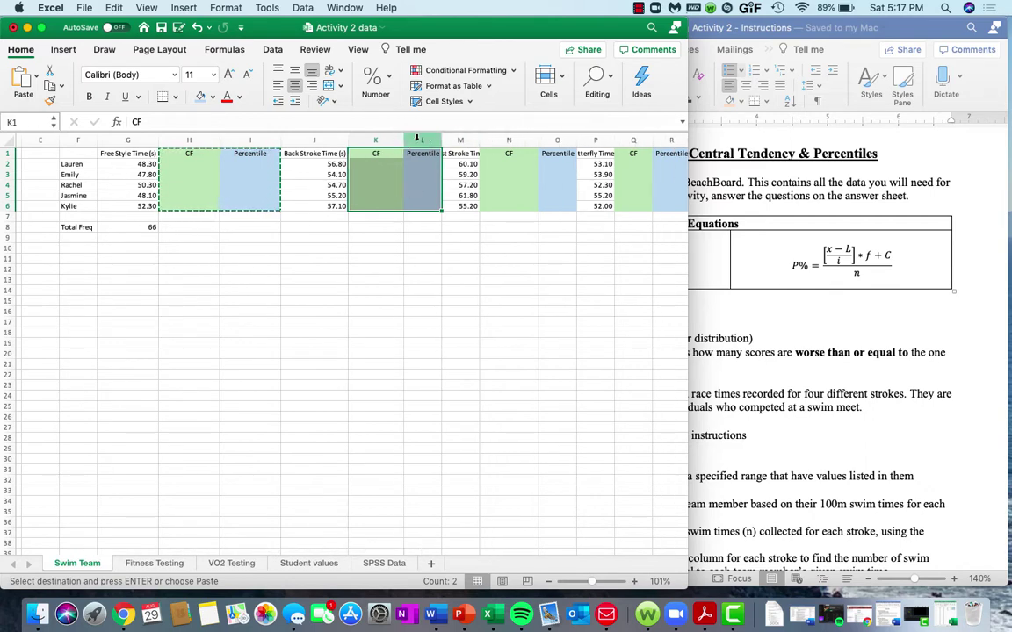
{"action": "left_click_drag", "start_coordinate": [404, 140], "coordinate": [394, 140]}
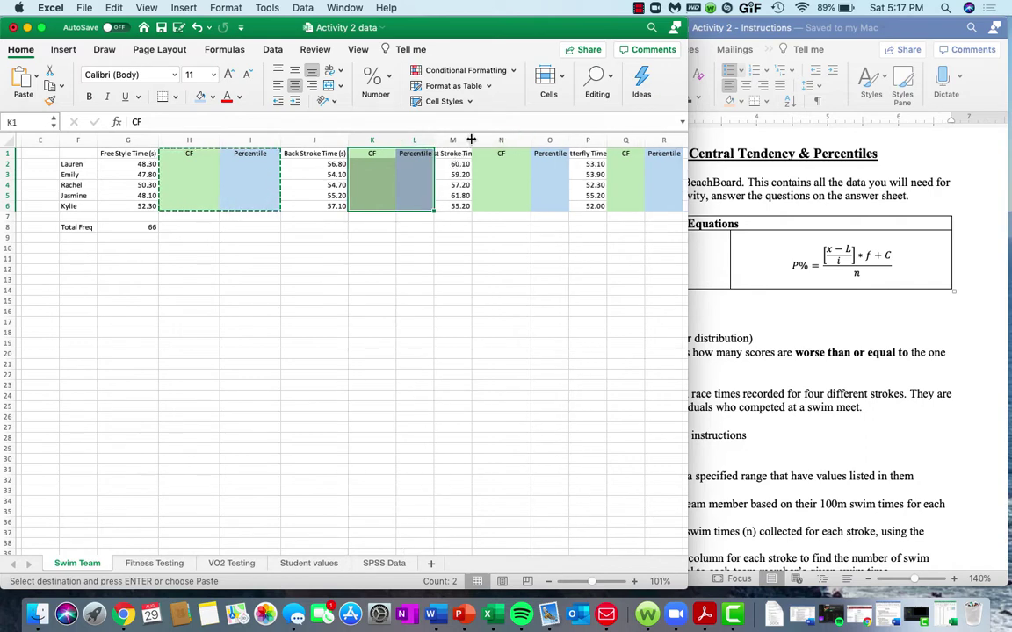
{"action": "left_click_drag", "start_coordinate": [471, 140], "coordinate": [527, 141]}
{"action": "scroll", "coordinate": [518, 154], "scroll_direction": "right", "scroll_amount": 5}
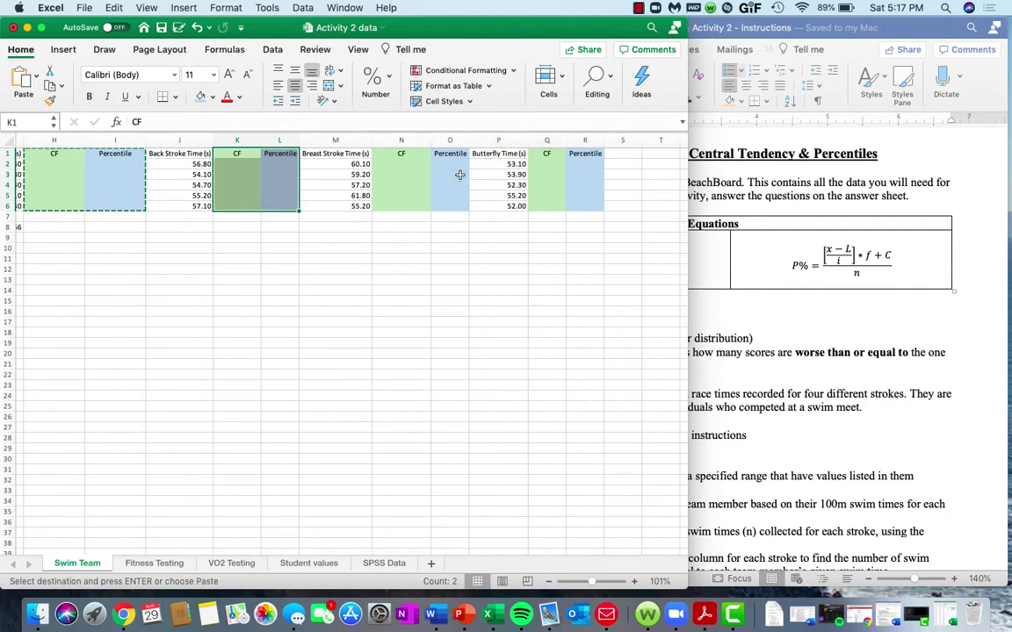
{"action": "scroll", "coordinate": [470, 207], "scroll_direction": "left", "scroll_amount": 3}
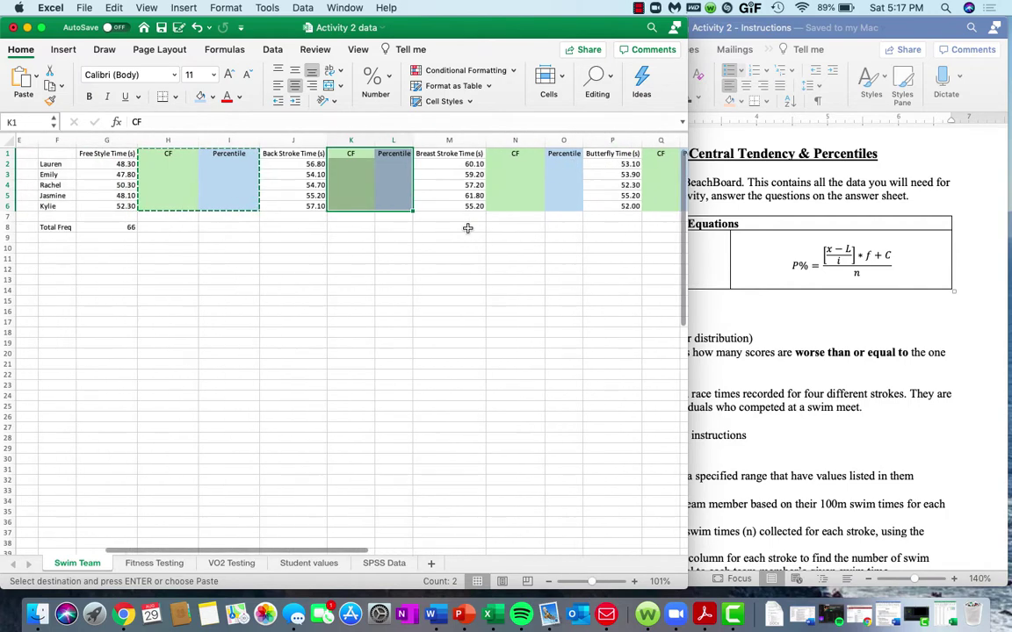
{"action": "scroll", "coordinate": [467, 228], "scroll_direction": "left", "scroll_amount": 2}
{"action": "left_click_drag", "start_coordinate": [262, 138], "coordinate": [291, 138]}
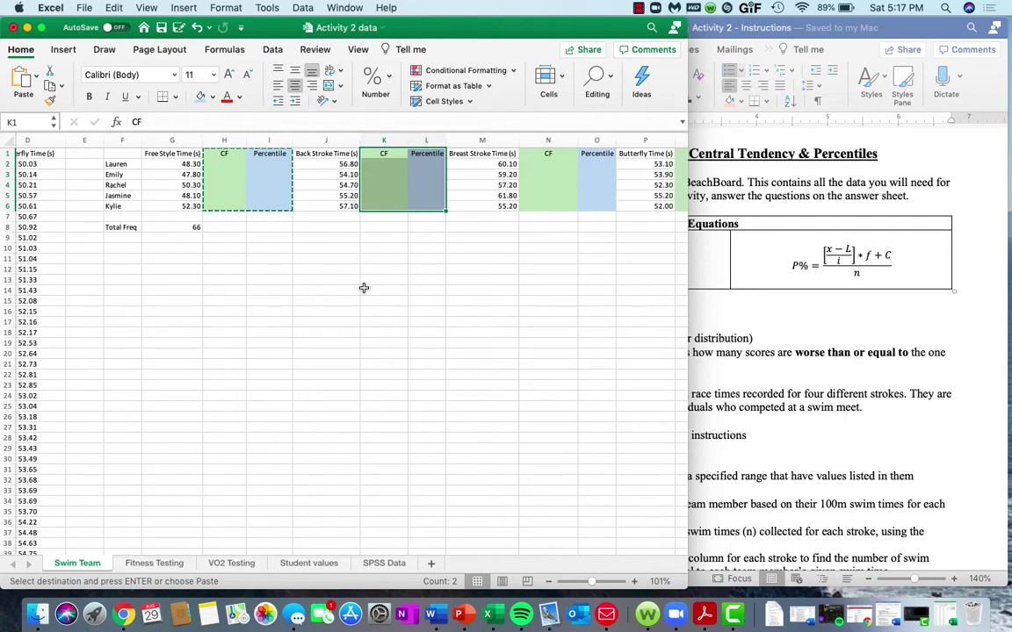
{"action": "scroll", "coordinate": [364, 288], "scroll_direction": "left", "scroll_amount": 5}
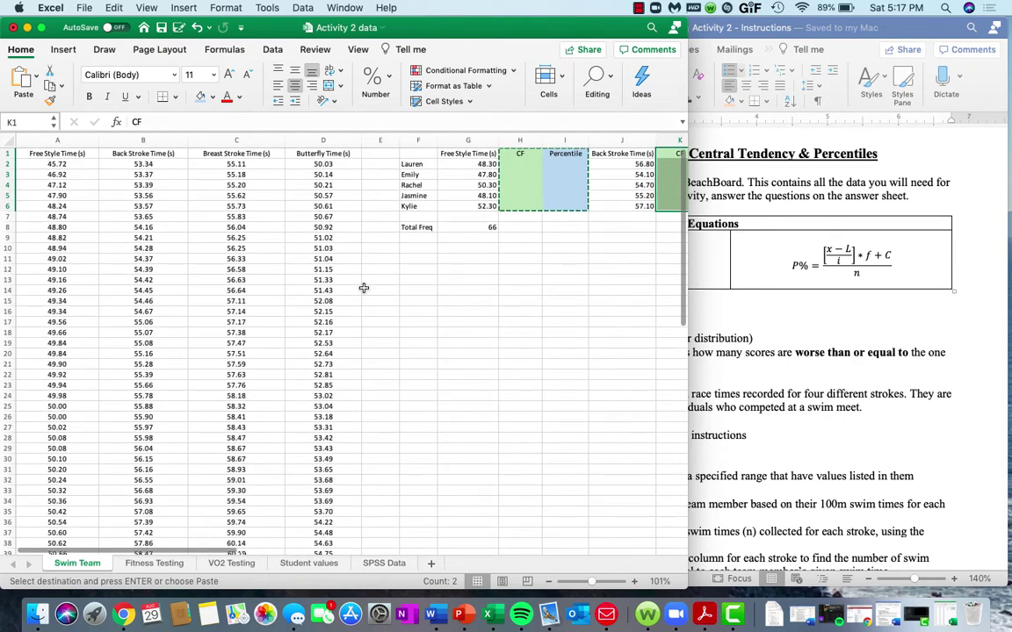